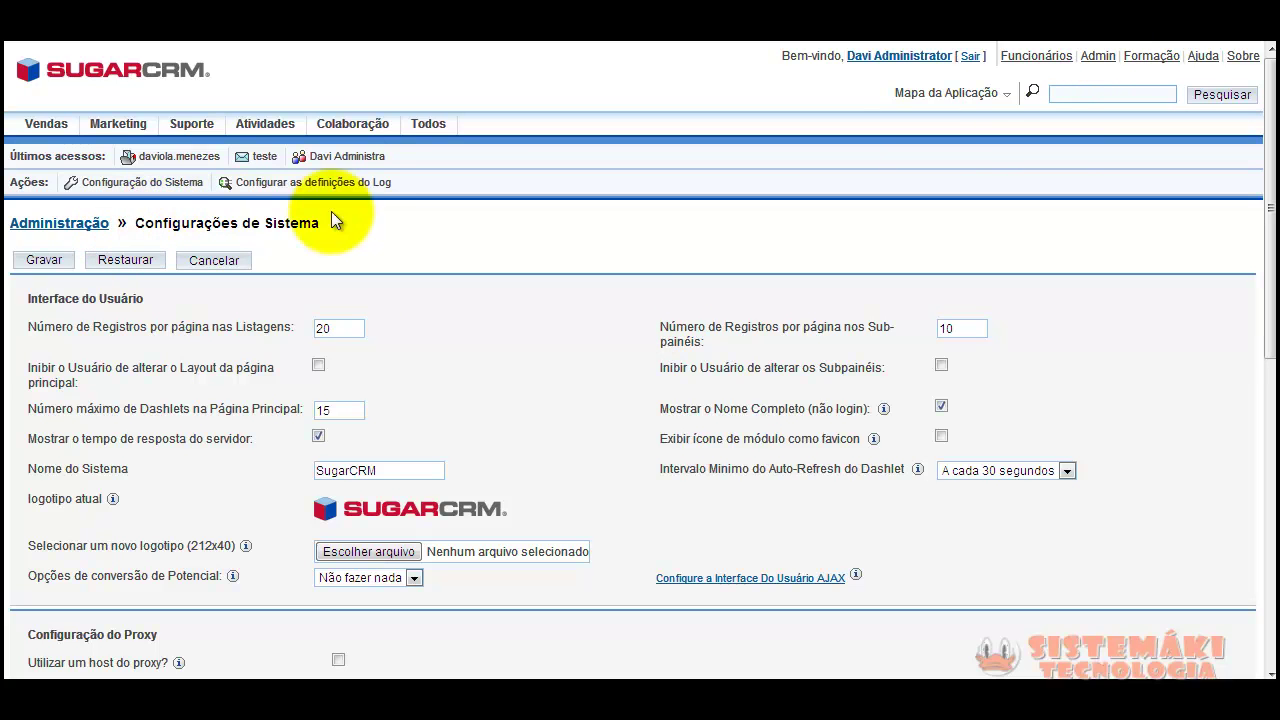
Open the administration page and review its Usuários, Sugar Network, Sistema, E-mail and Ferramentas de Desenvolvimento sections.
click(1098, 56)
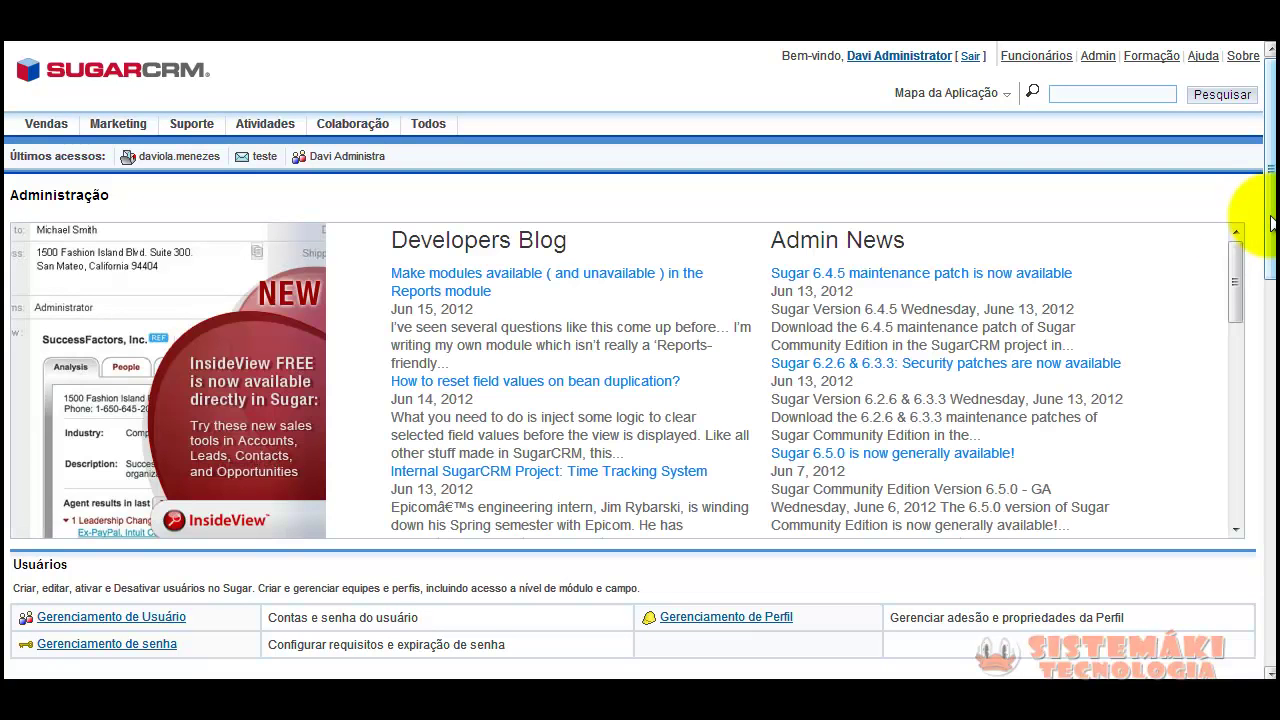
drag(1273, 224, 1273, 386)
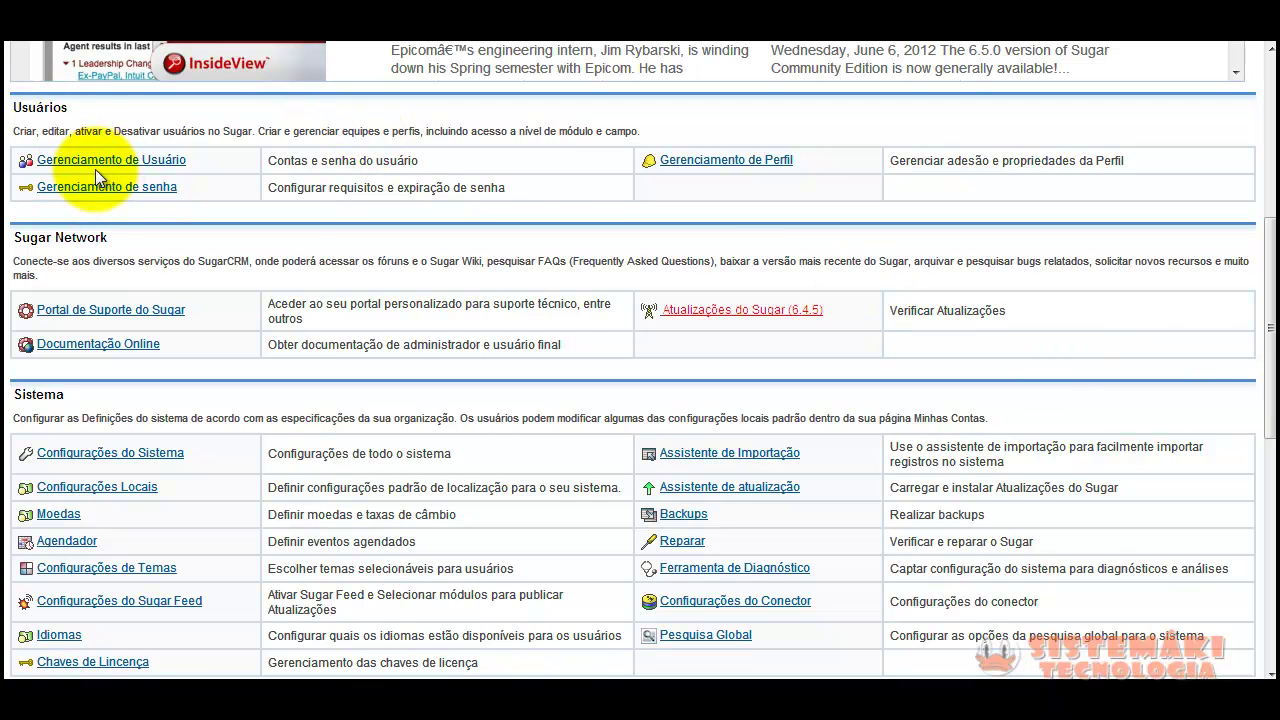
drag(267, 157, 445, 163)
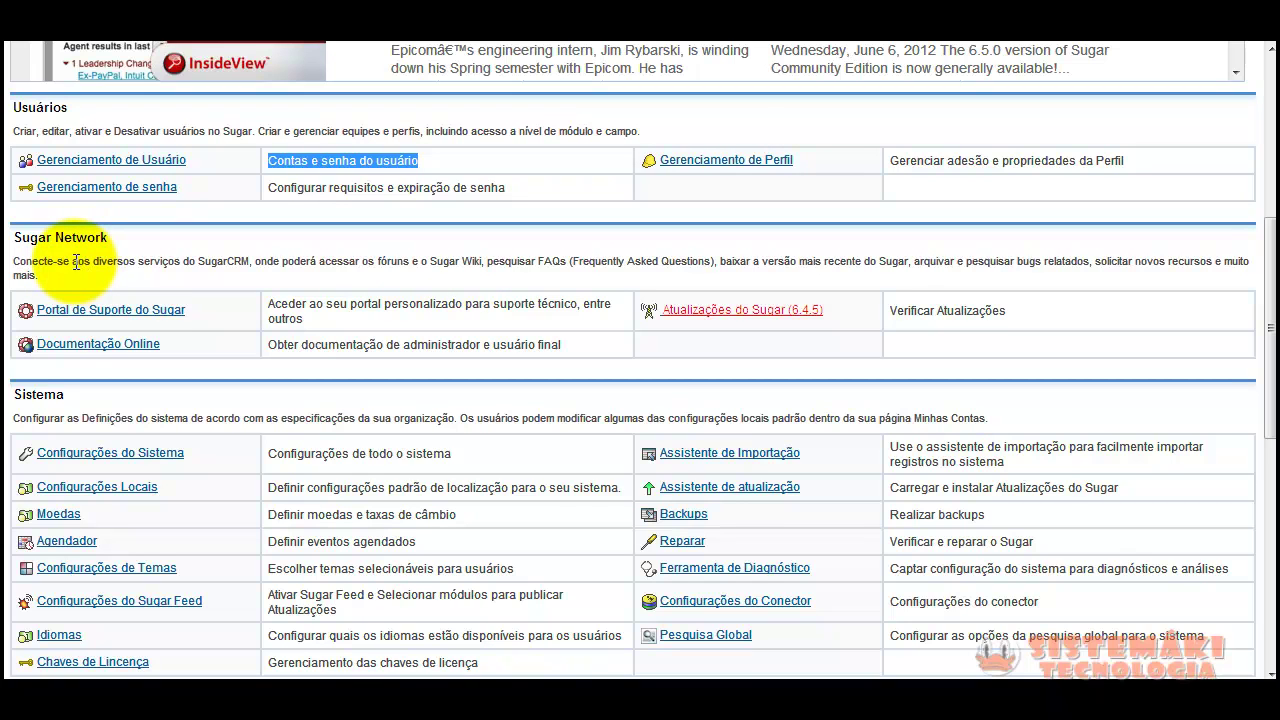
drag(73, 260, 214, 257)
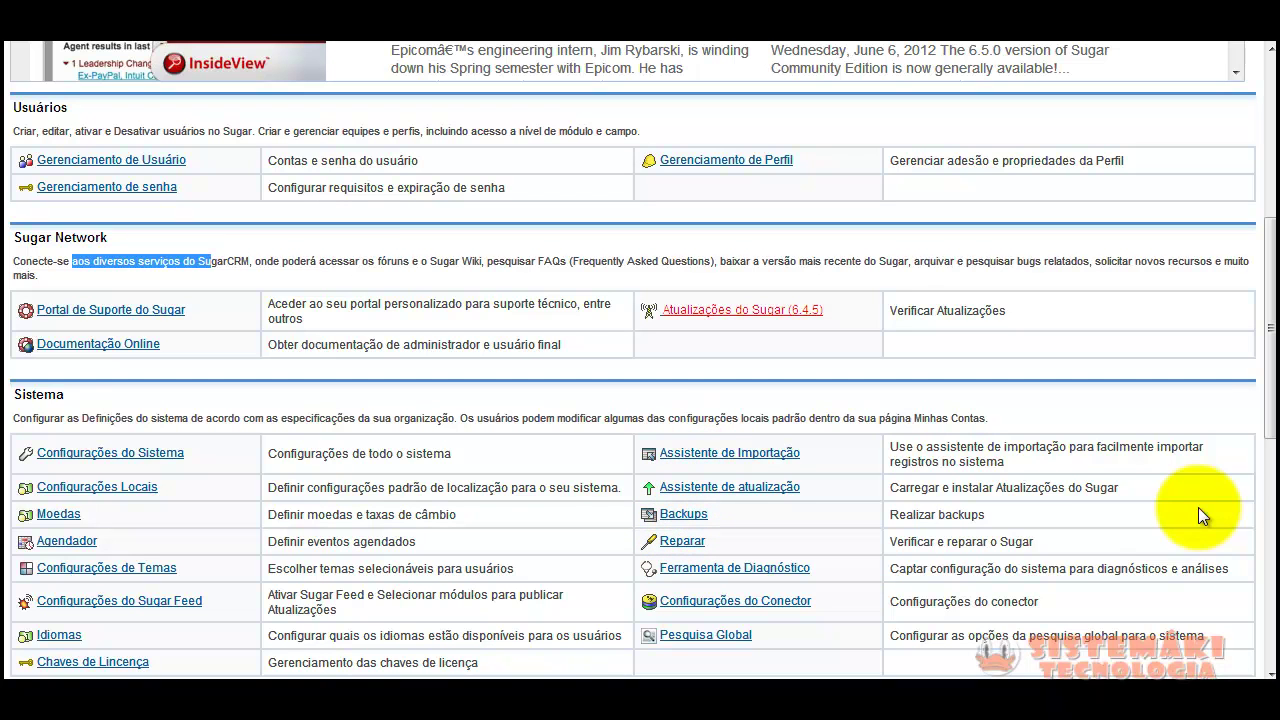
drag(1270, 393, 1272, 523)
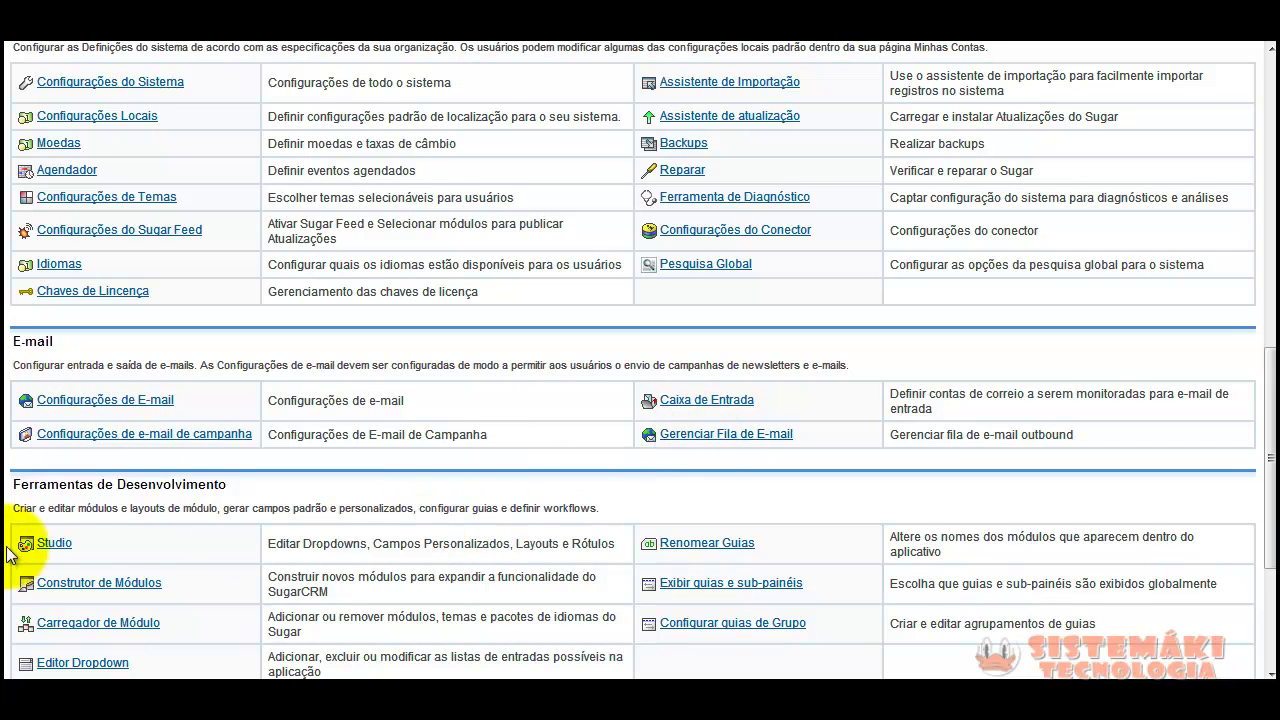
drag(14, 486, 257, 491)
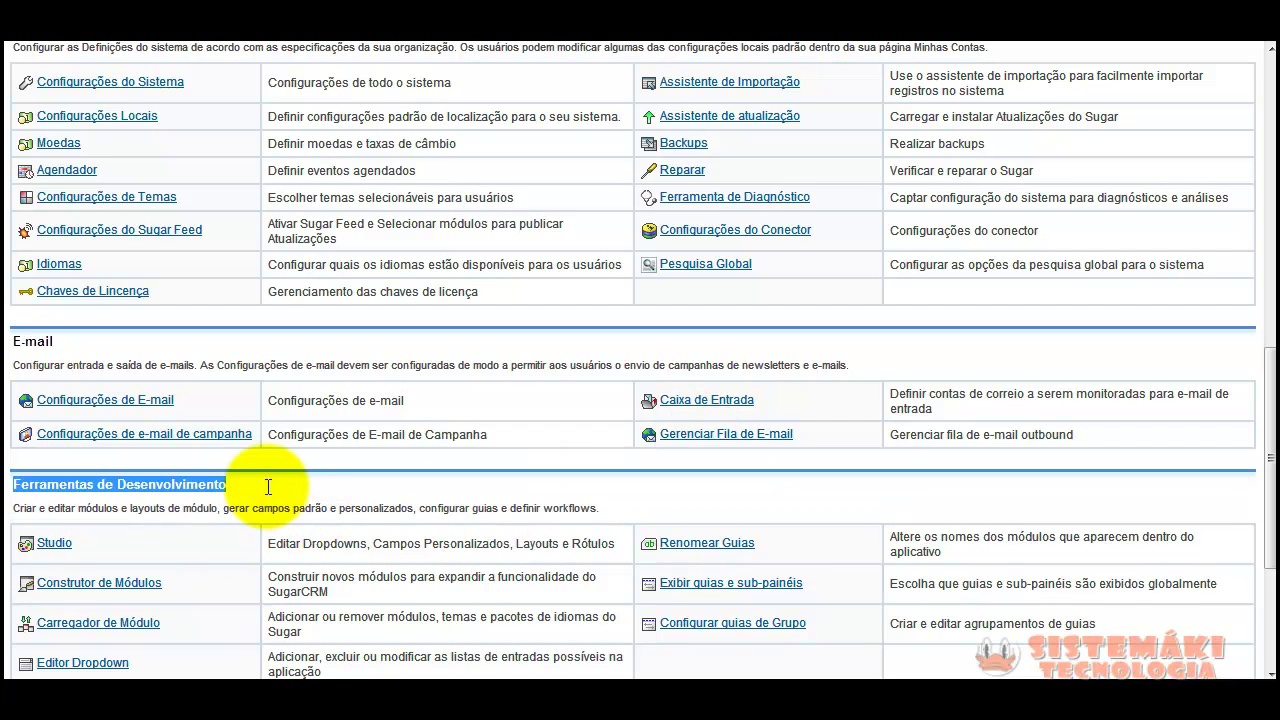
drag(1260, 388, 1265, 440)
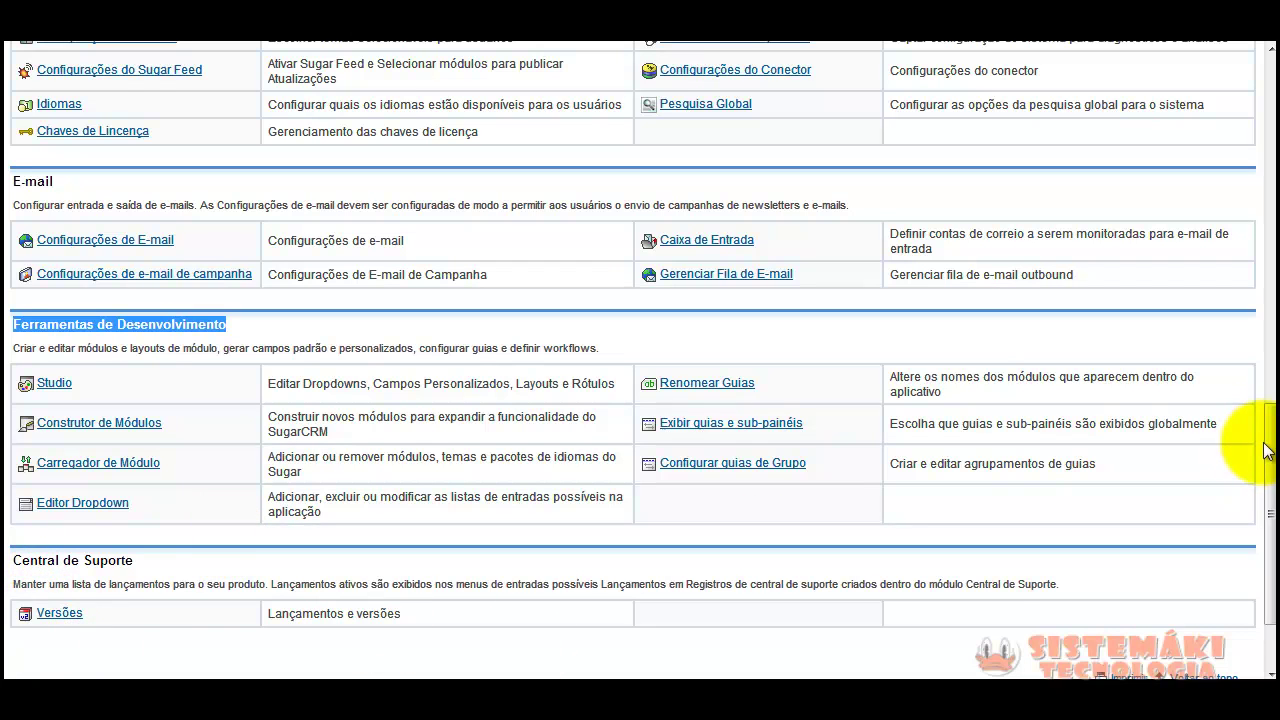
drag(1268, 437, 1268, 336)
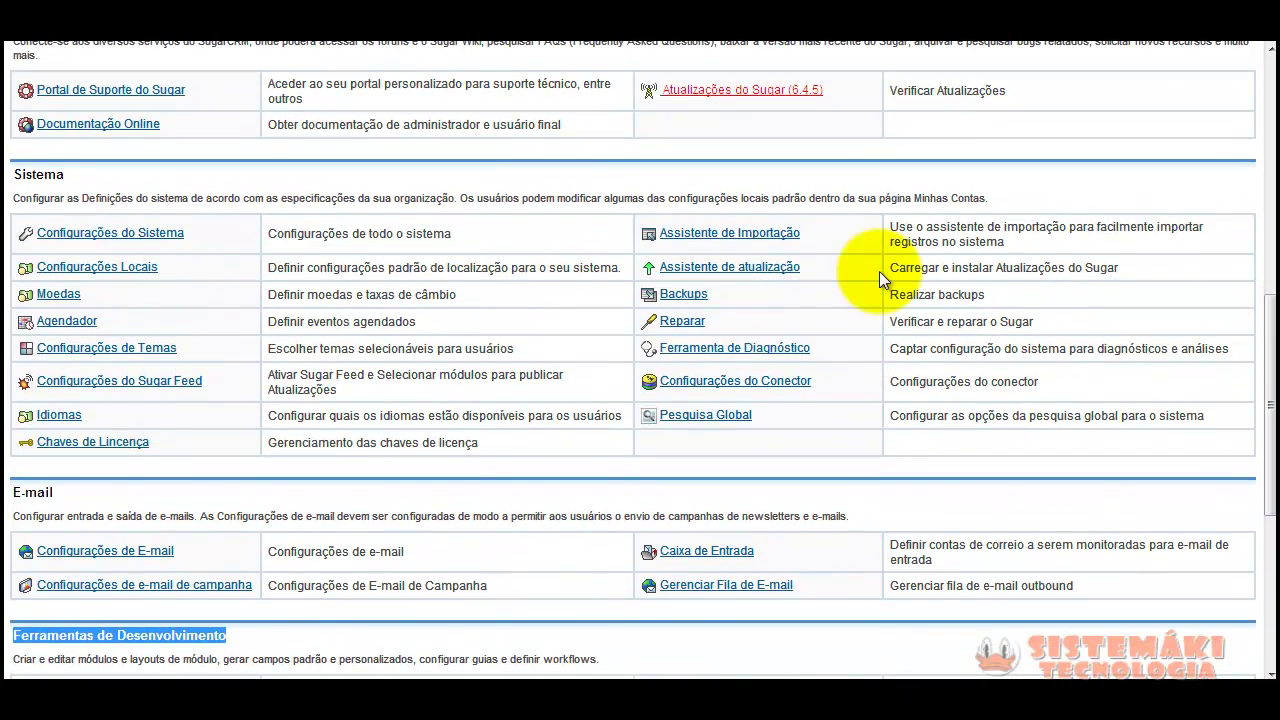
Open Configurações do Sistema and review the records-per-page, maximum dashlets and server response time settings under Interface do Usuário.
click(116, 235)
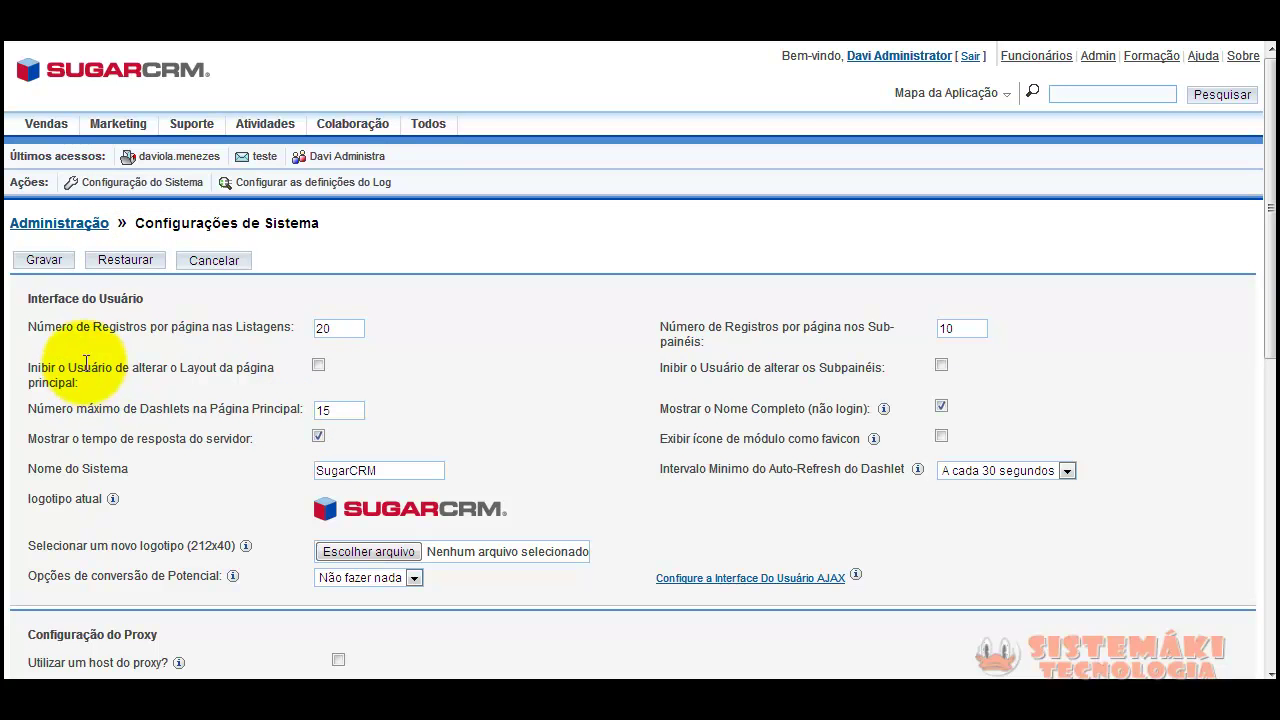
double_click(346, 329)
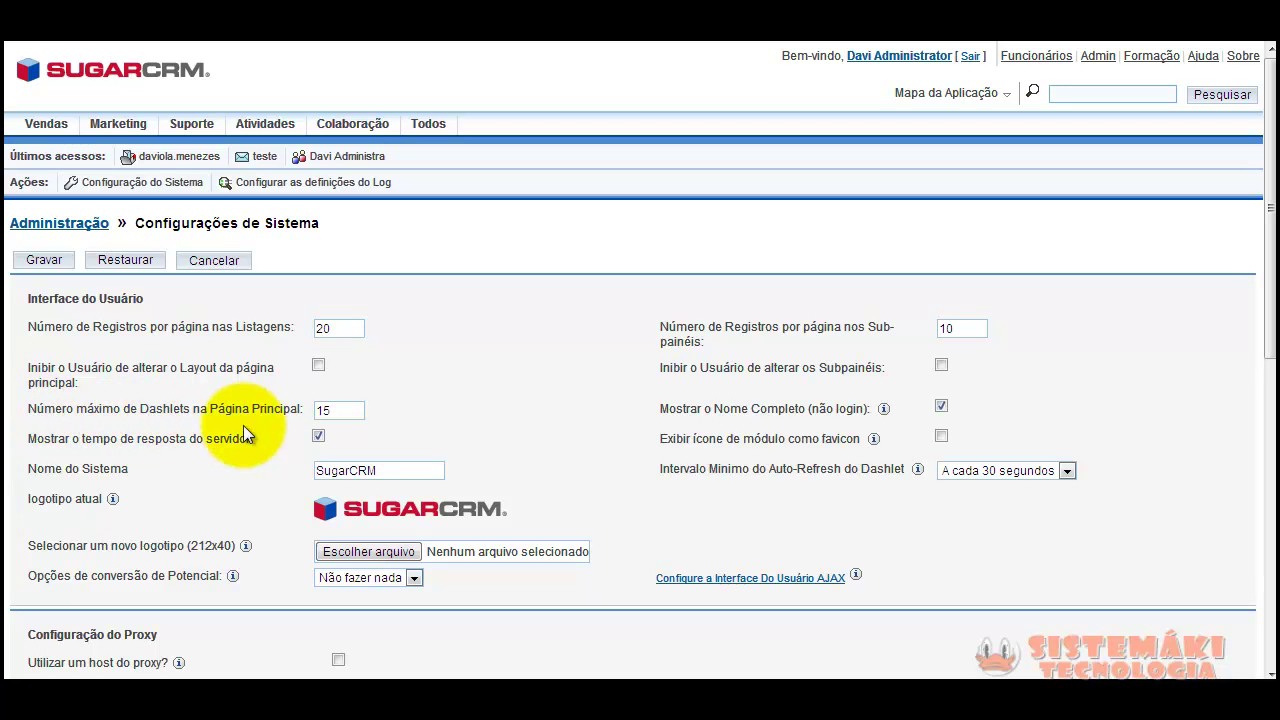
click(337, 412)
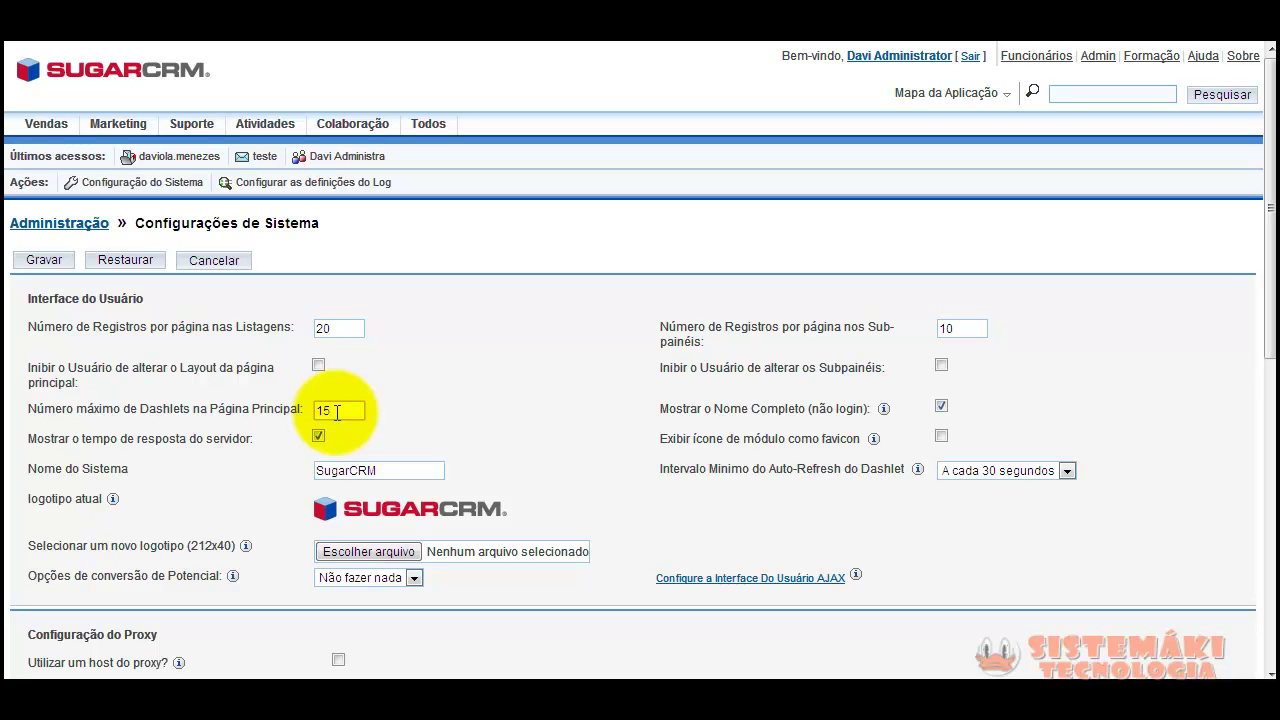
double_click(325, 411)
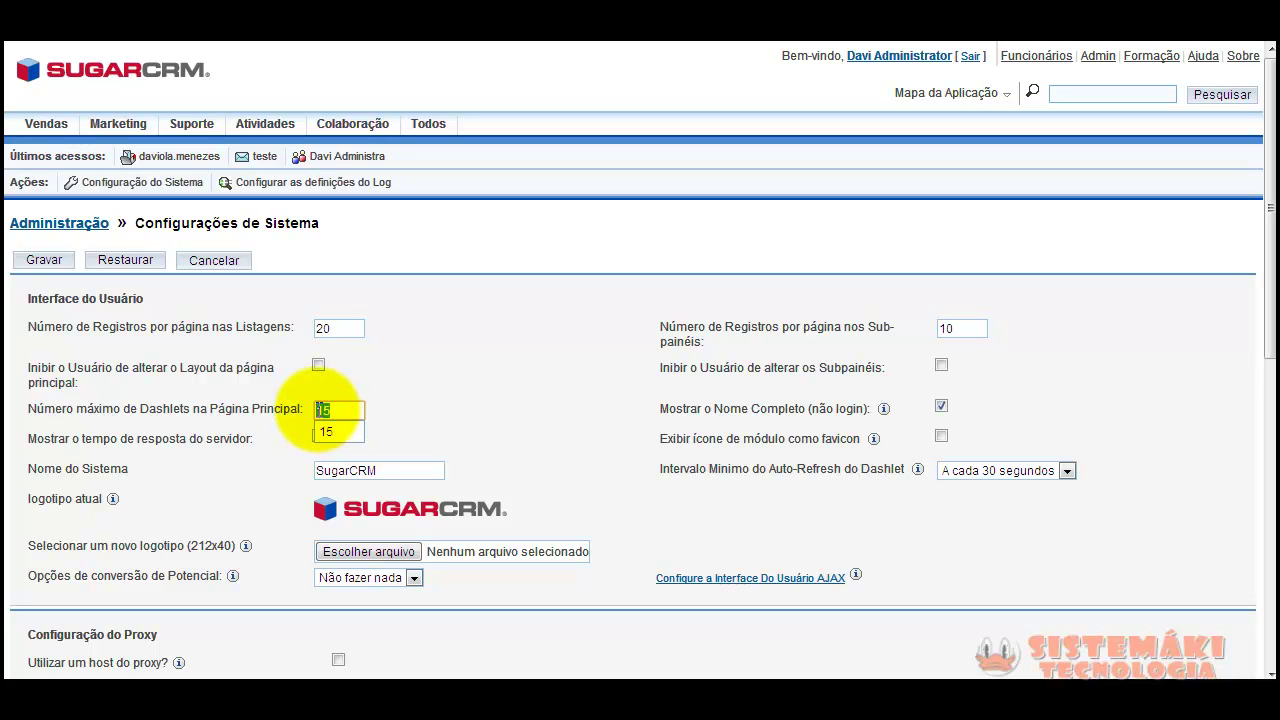
click(460, 378)
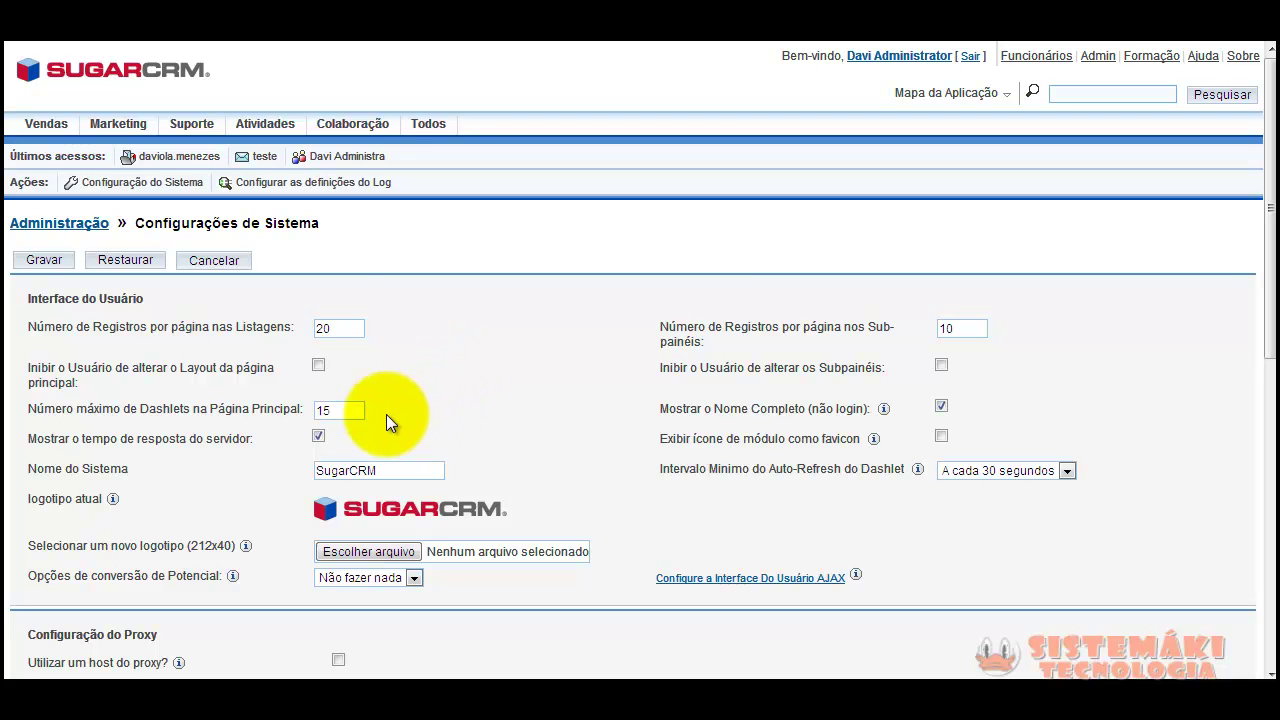
click(316, 438)
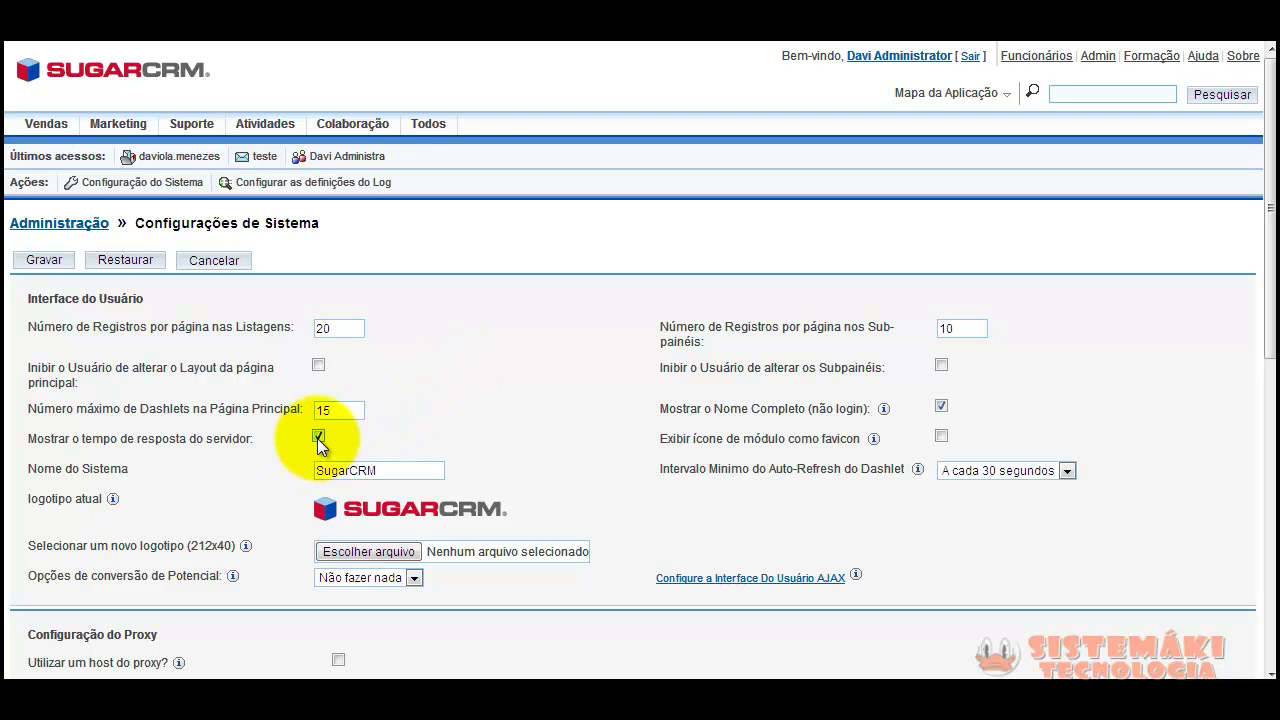
Examine the server response time in the footer of the system settings page.
drag(1270, 300, 1252, 651)
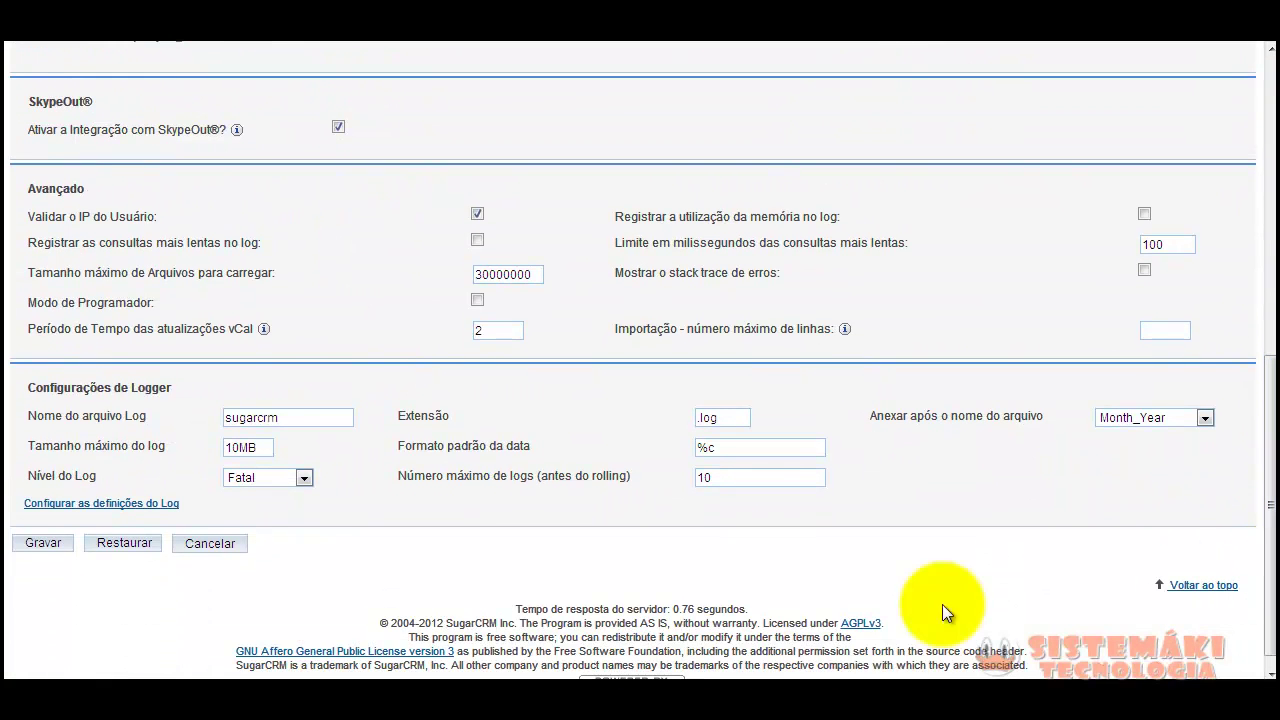
mouse_move(672, 609)
mouse_down()
mouse_move(766, 609)
mouse_move(696, 608)
mouse_up()
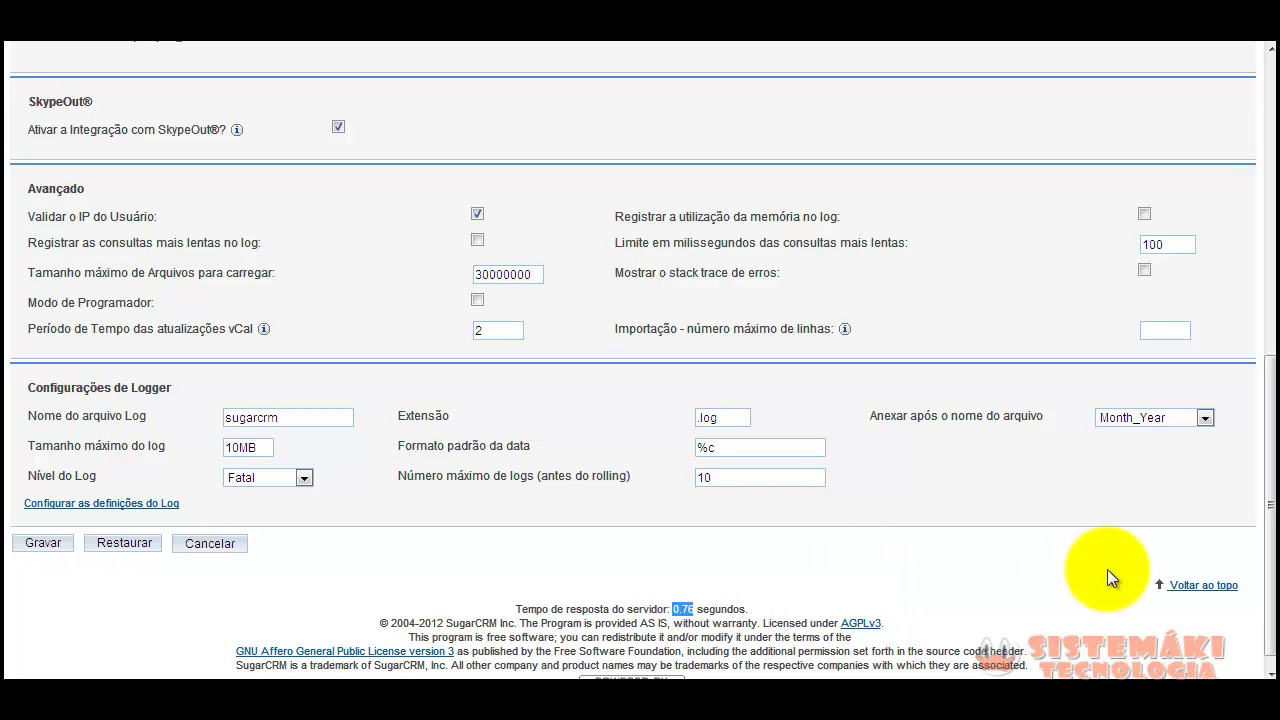
drag(1268, 505, 1268, 429)
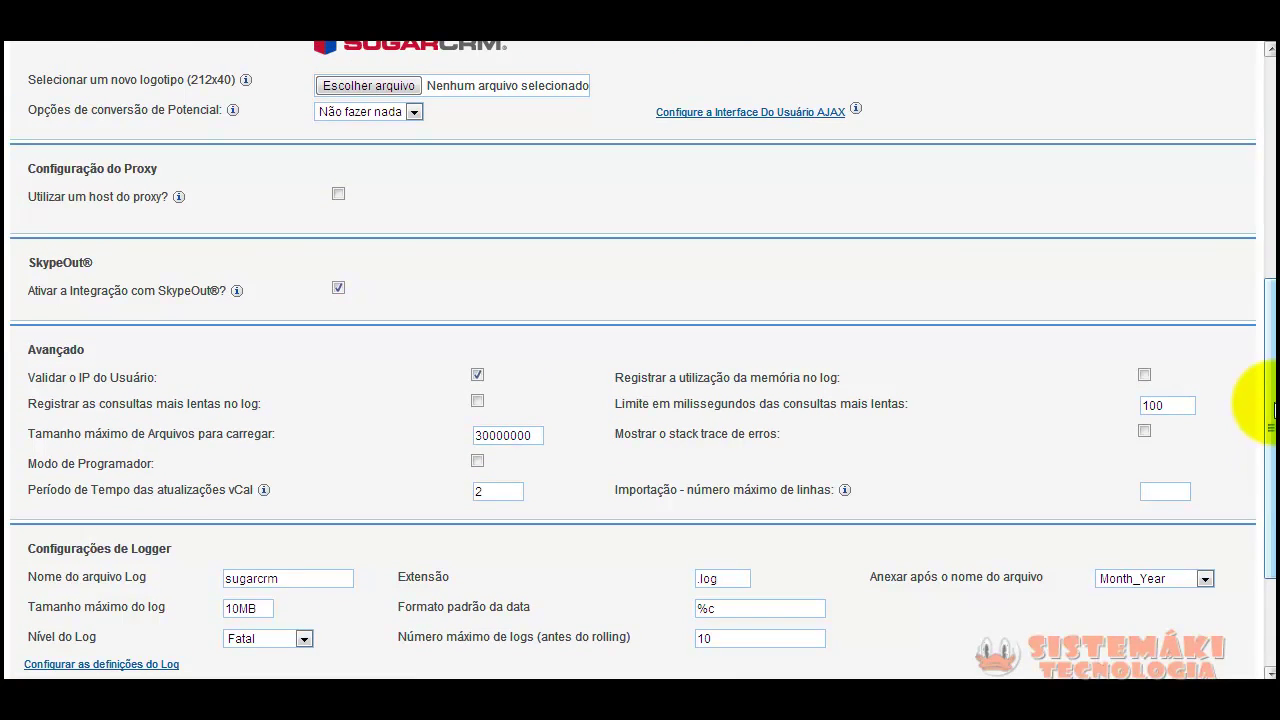
drag(1268, 400, 1270, 513)
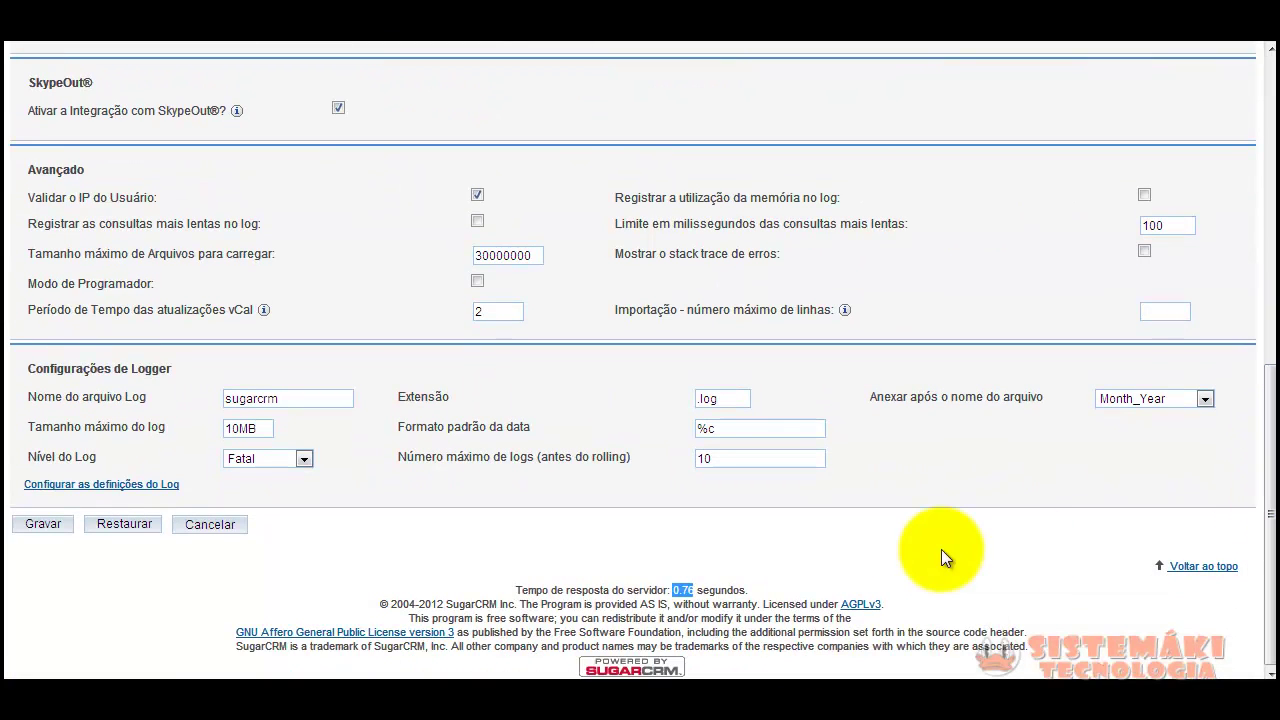
click(668, 588)
double_click(675, 590)
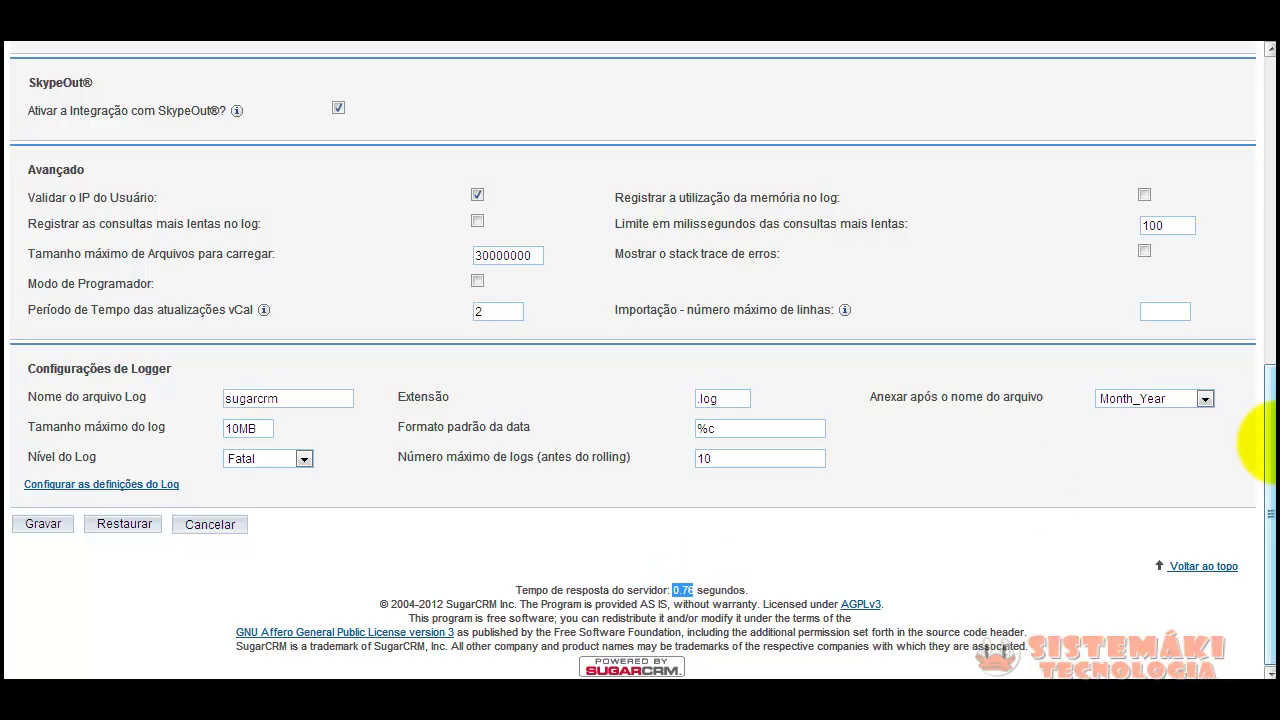
drag(1266, 422, 1266, 362)
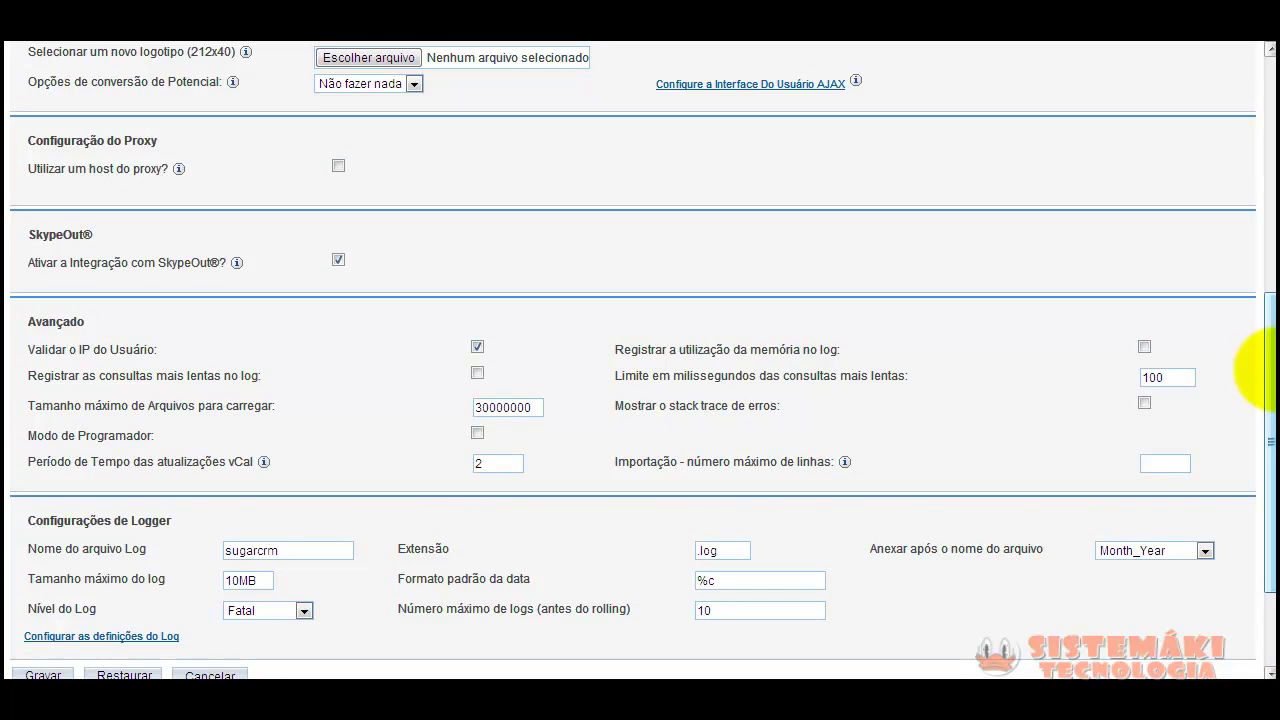
drag(1272, 408, 1272, 478)
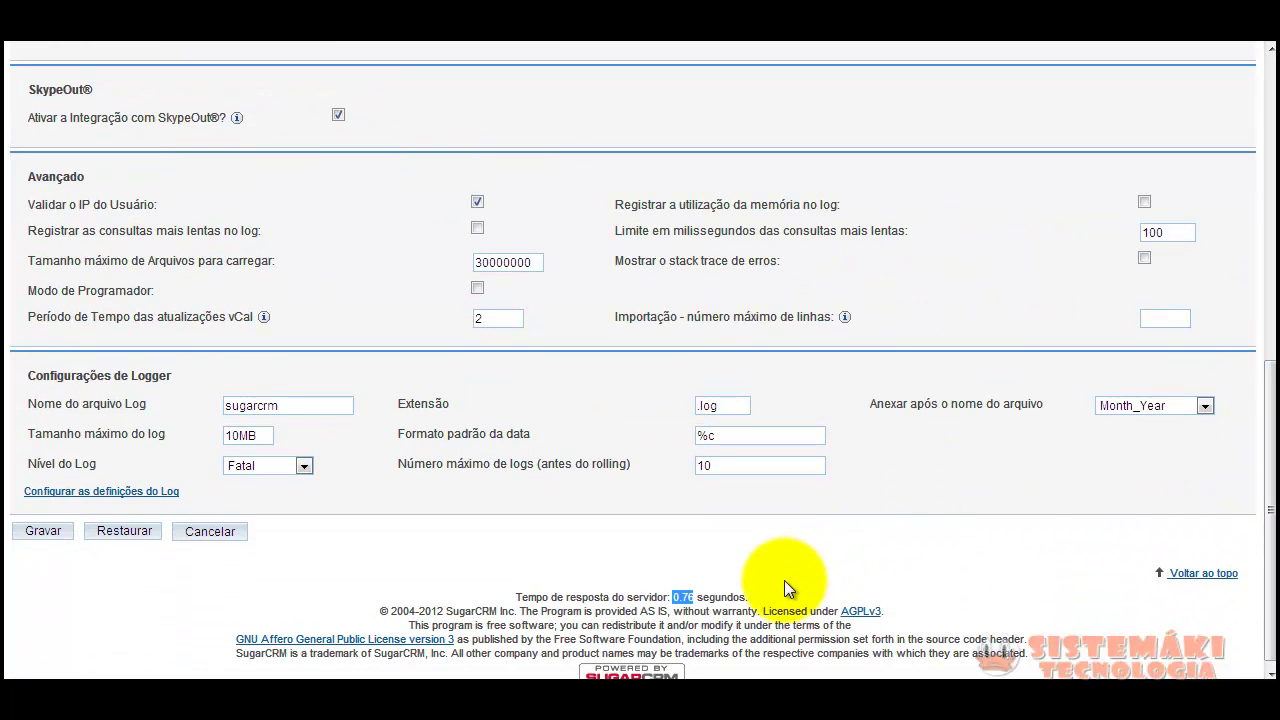
click(728, 596)
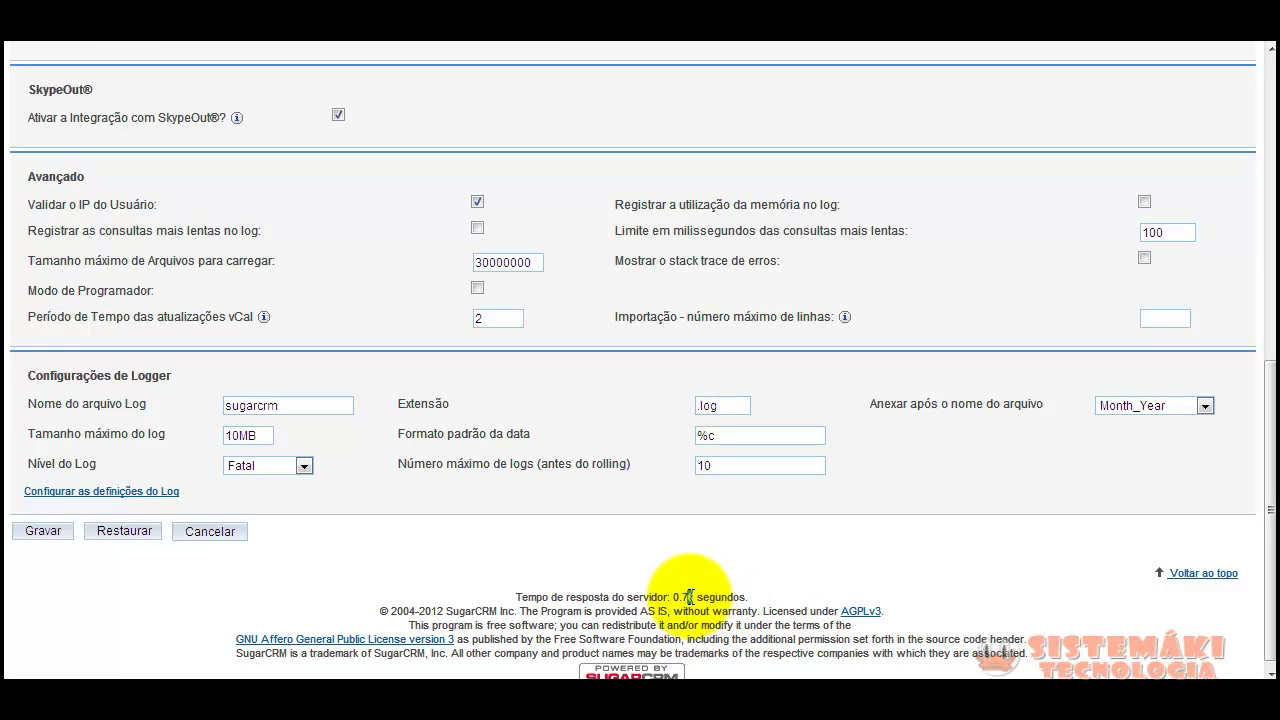
drag(694, 597, 673, 597)
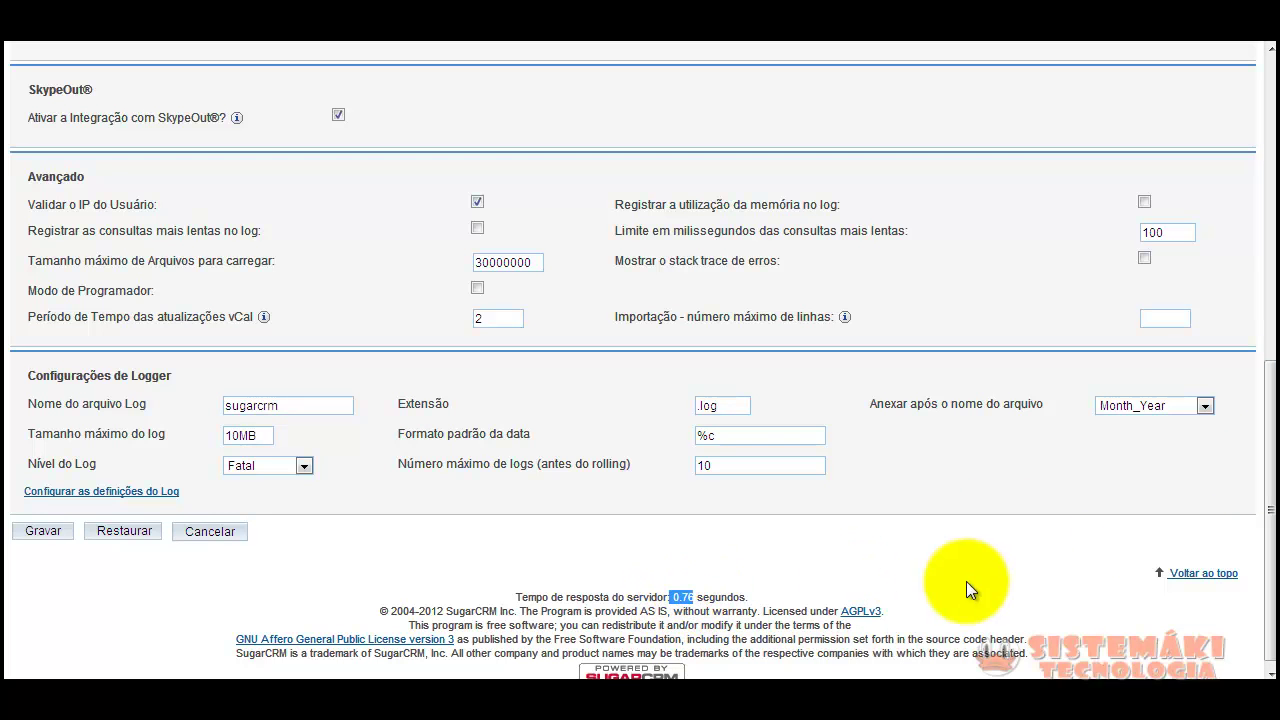
Set the system name (Nome do Sistema) to "Sistemaki CRM".
drag(1272, 503, 1263, 295)
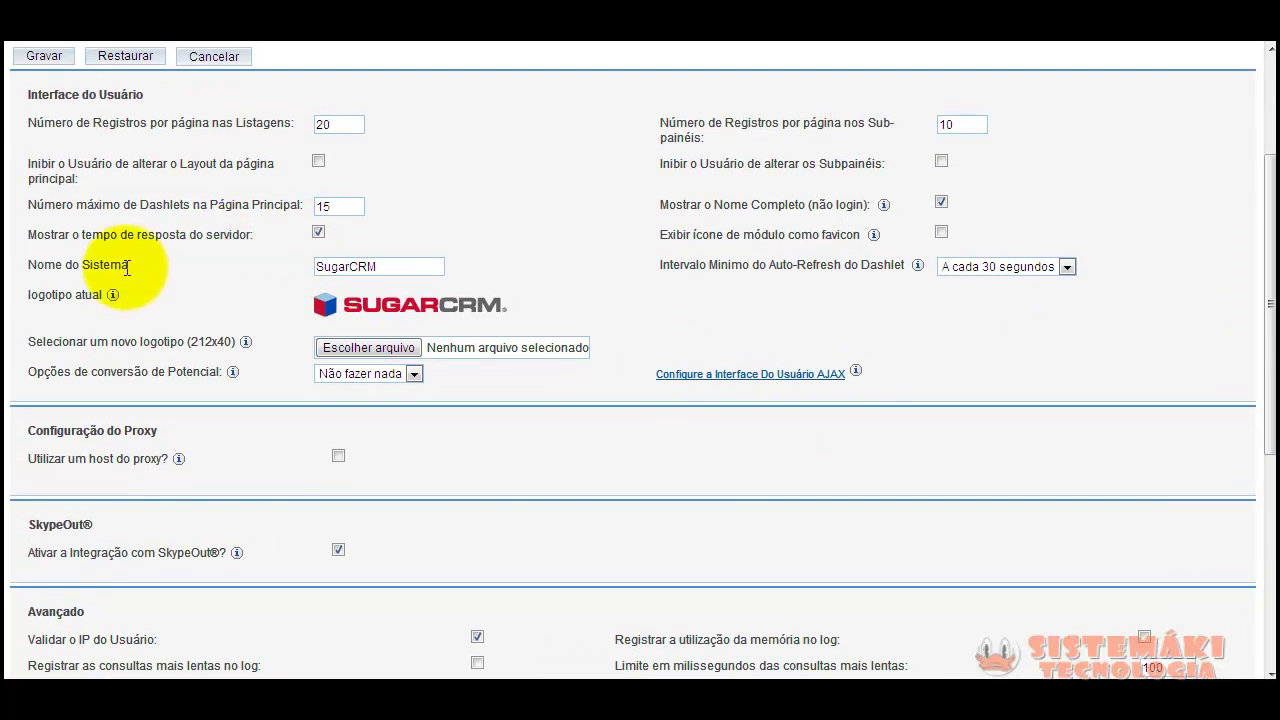
drag(381, 262, 302, 265)
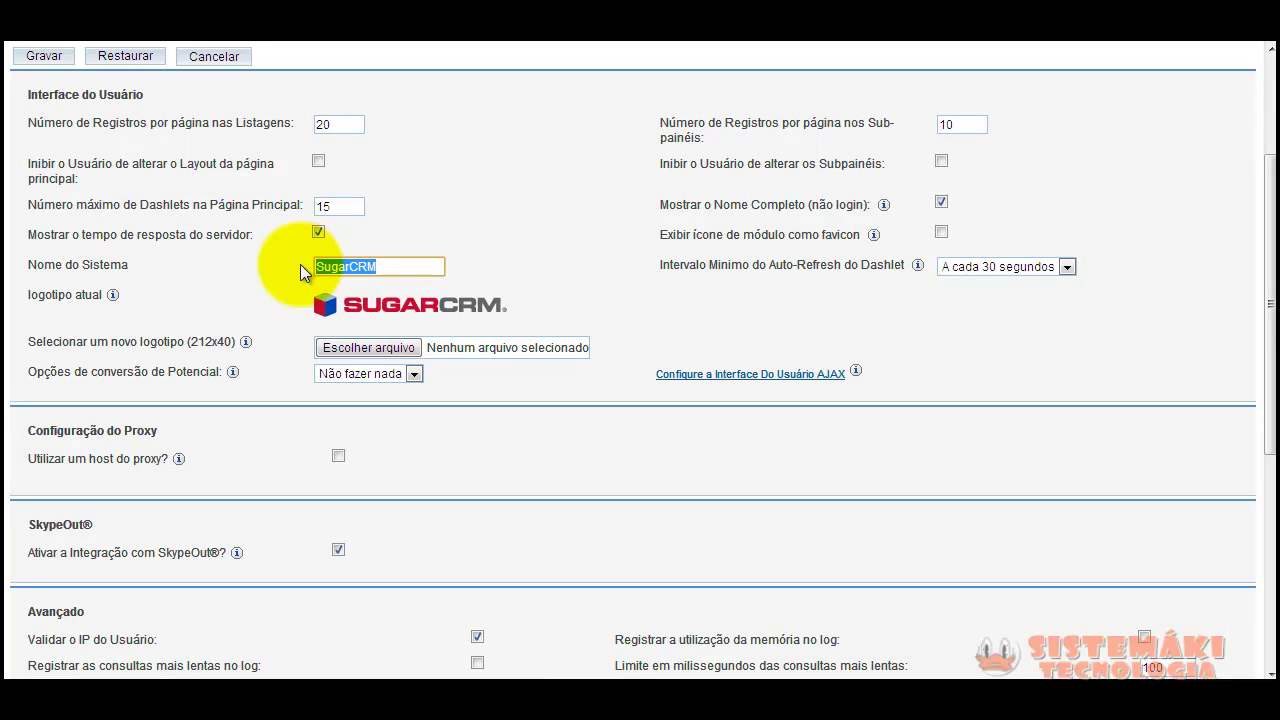
text(Sis)
key(Down)
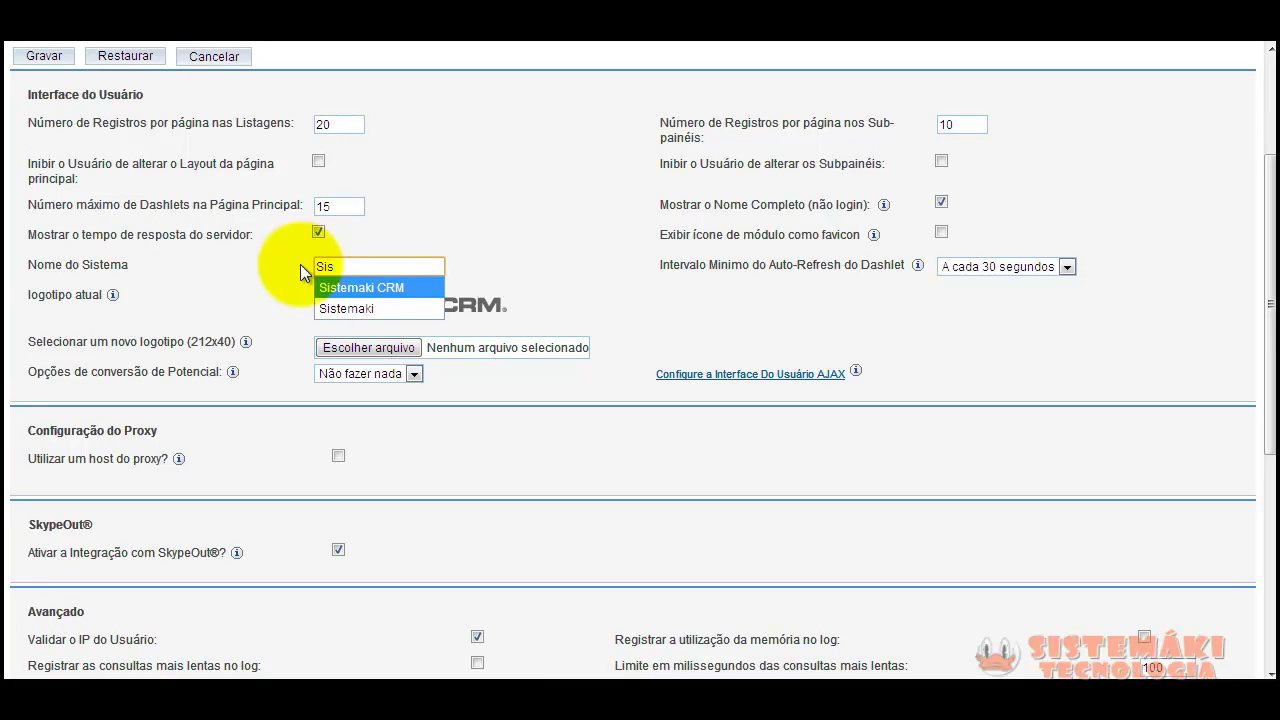
key(Return)
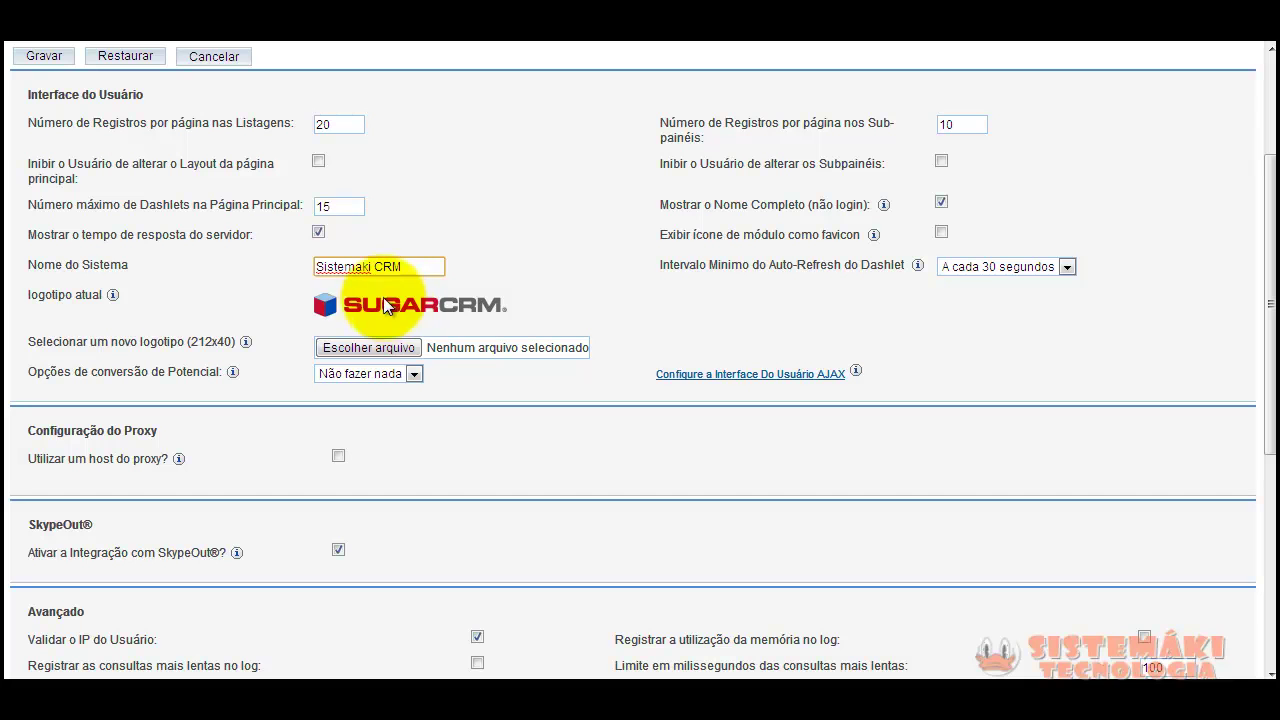
Check the current logo's hint and the size requirement for a new logo, and open the logo file selection without choosing a file.
mouse_move(113, 299)
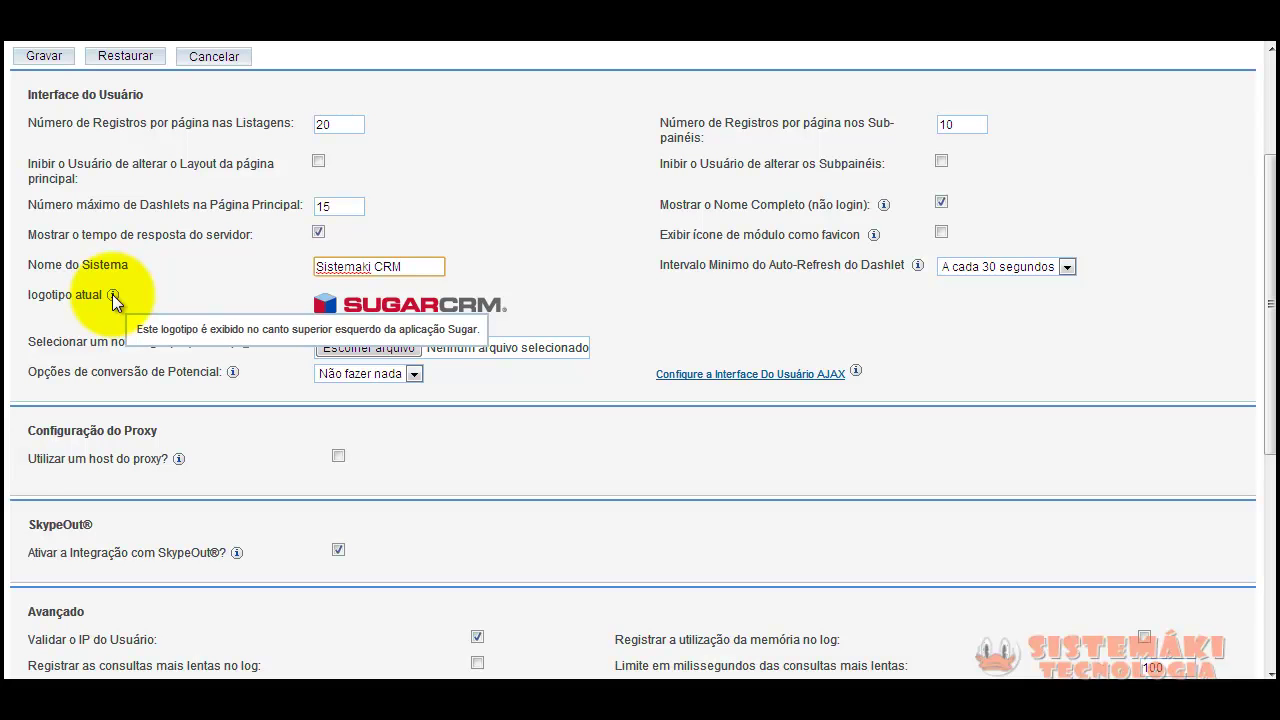
drag(1270, 251, 1266, 148)
mouse_move(193, 118)
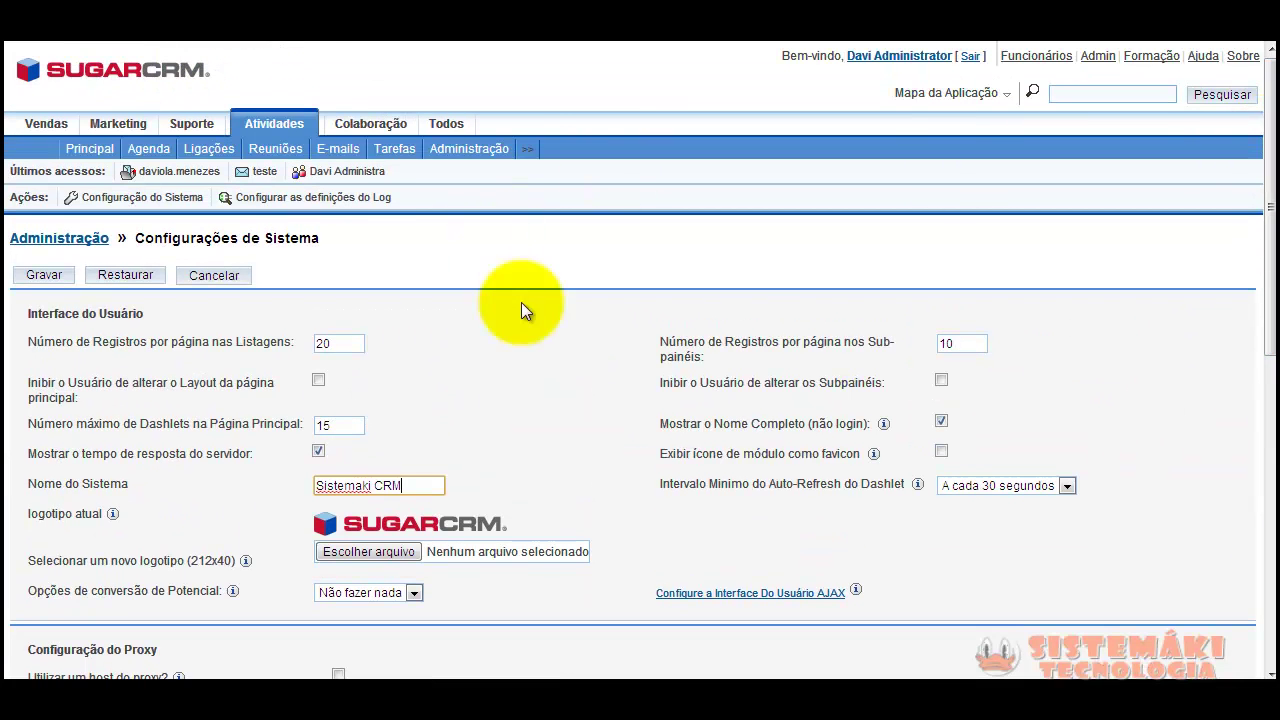
drag(1268, 194, 1268, 313)
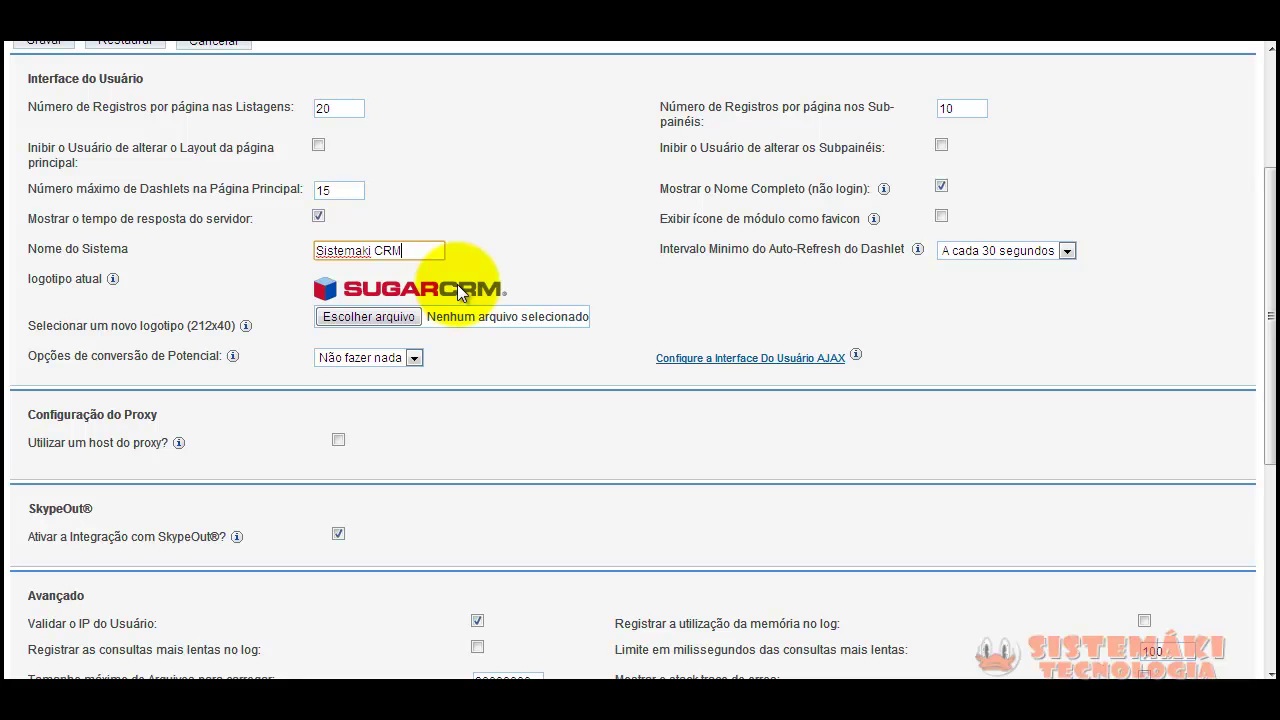
drag(190, 325, 230, 325)
mouse_move(243, 328)
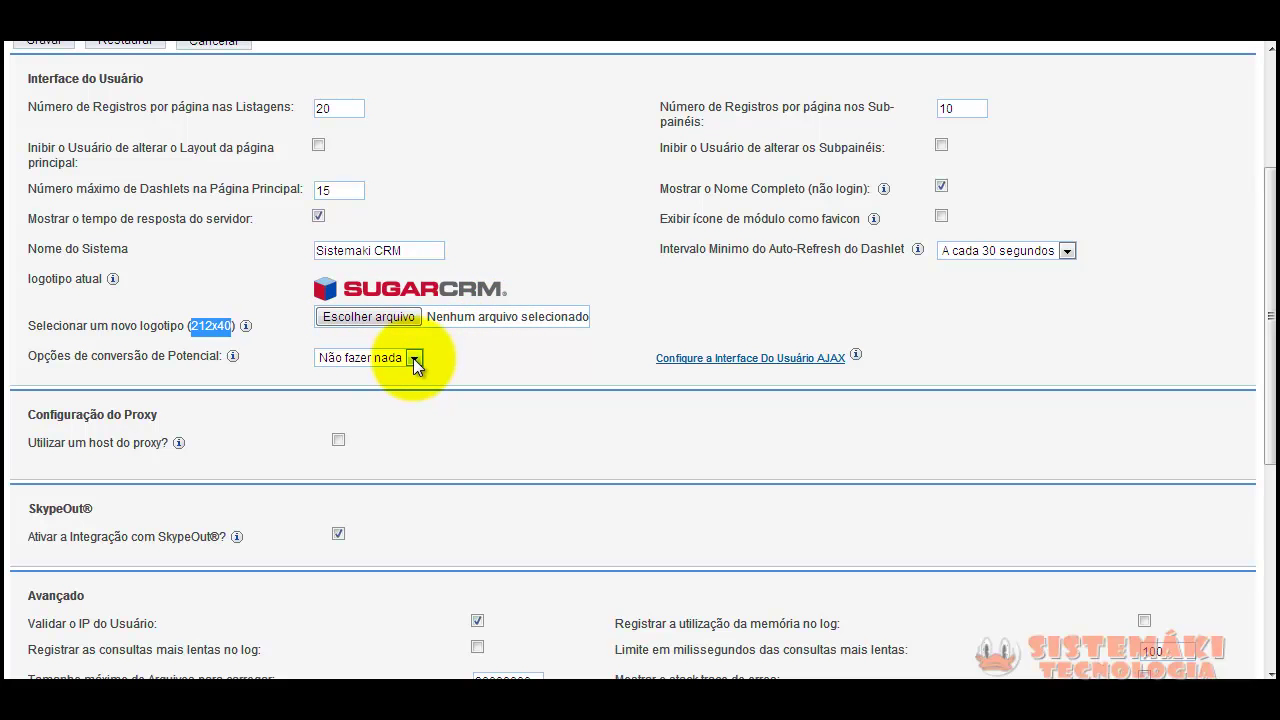
click(393, 322)
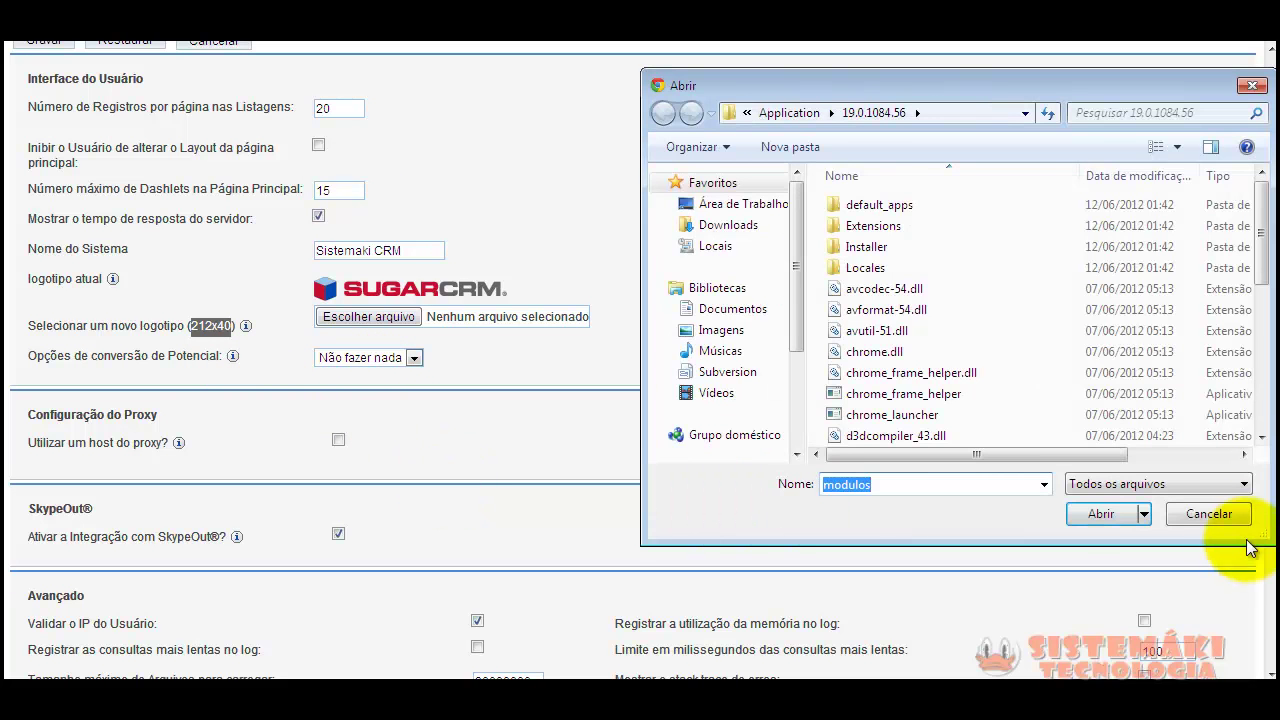
click(1208, 514)
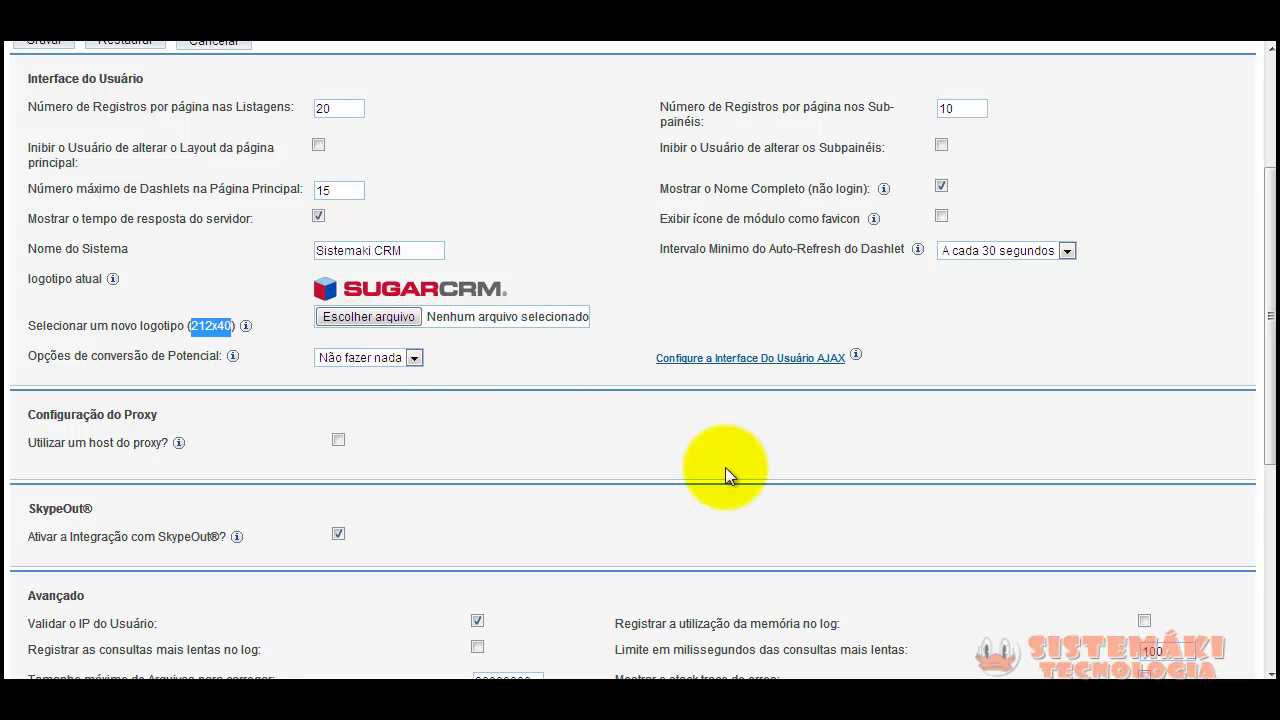
Highlight the server response time value in the page footer again.
drag(1268, 340, 1270, 555)
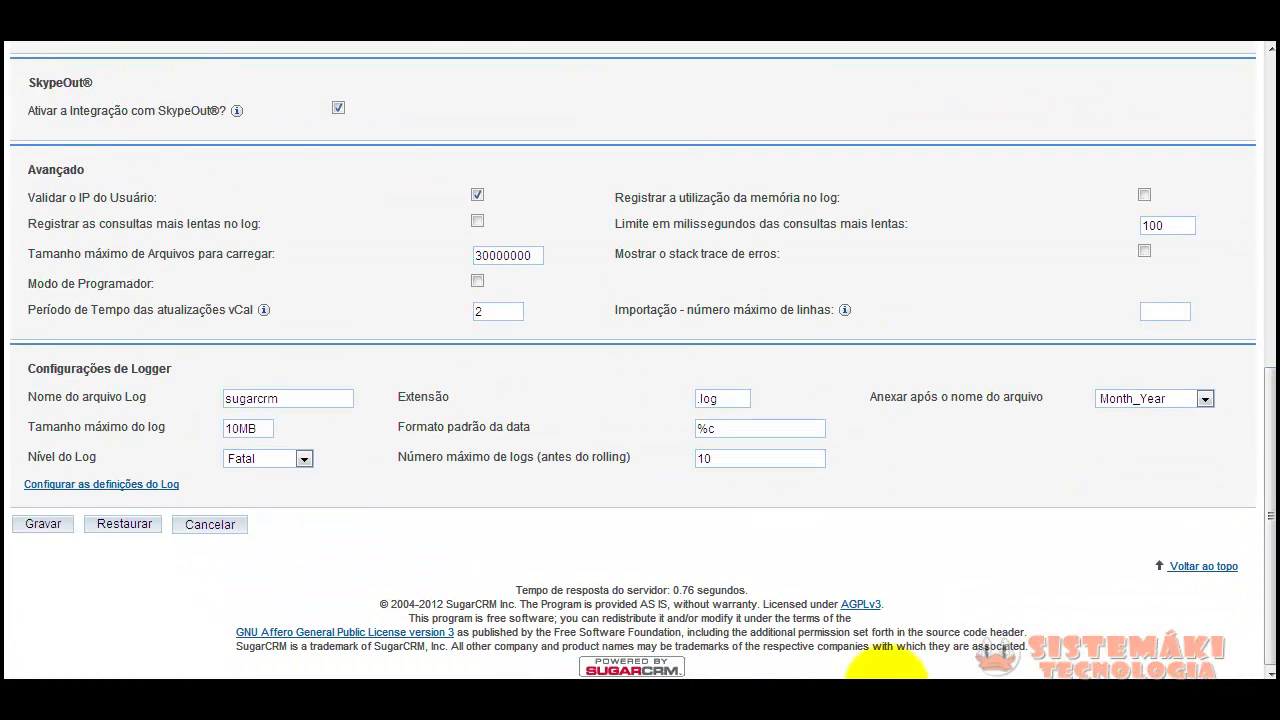
drag(672, 590, 696, 590)
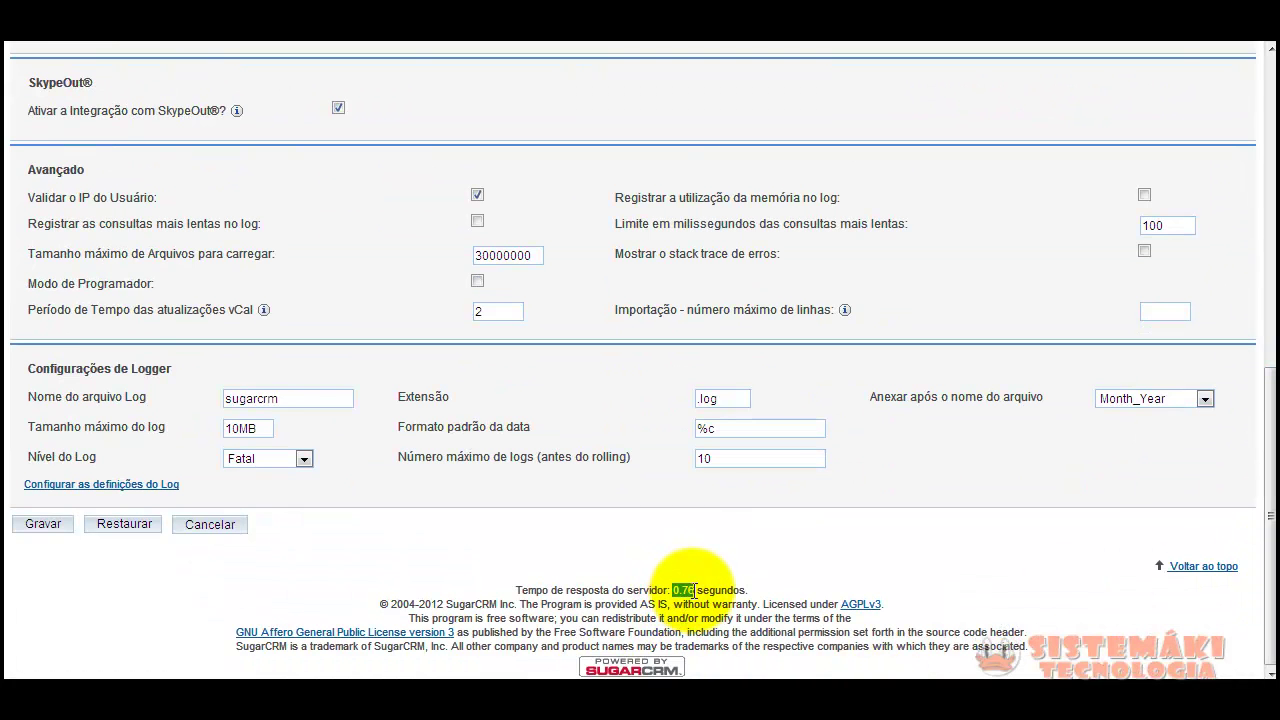
Read the hint for the lead conversion options (Opções de conversão de Potencial) and view the available choices without changing the setting.
drag(1268, 525, 1249, 300)
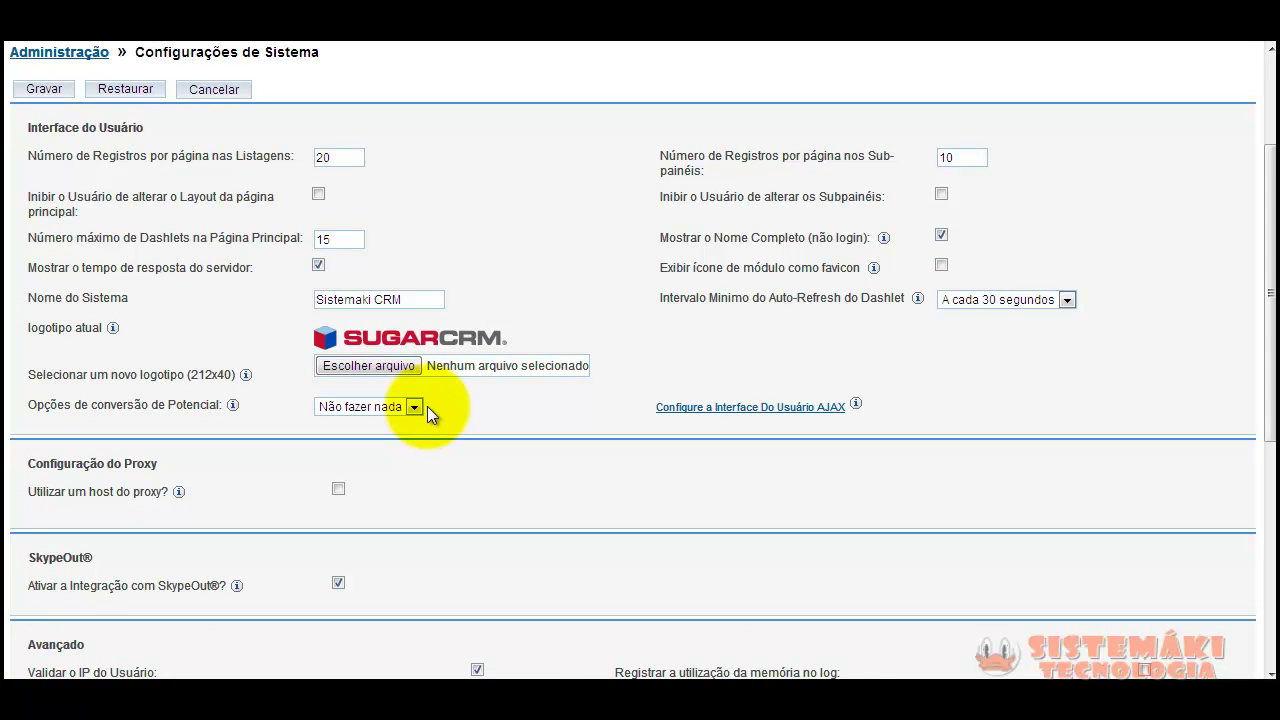
mouse_move(233, 406)
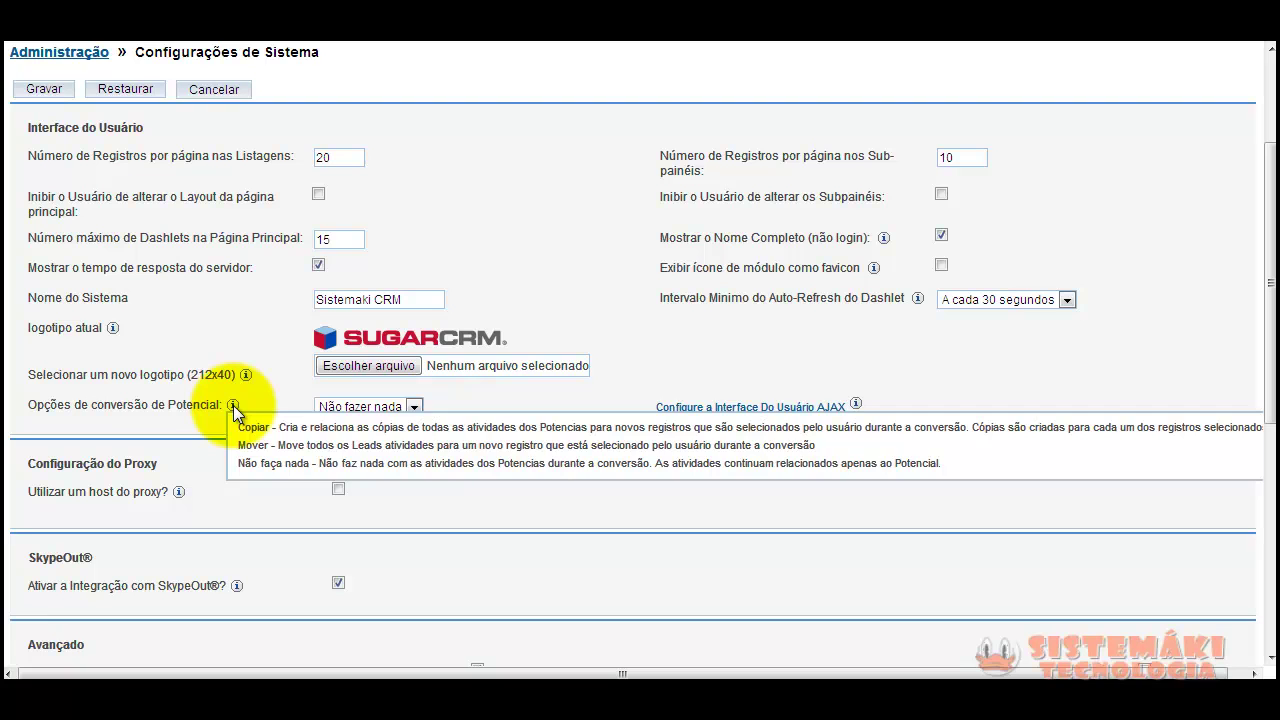
click(362, 409)
click(367, 400)
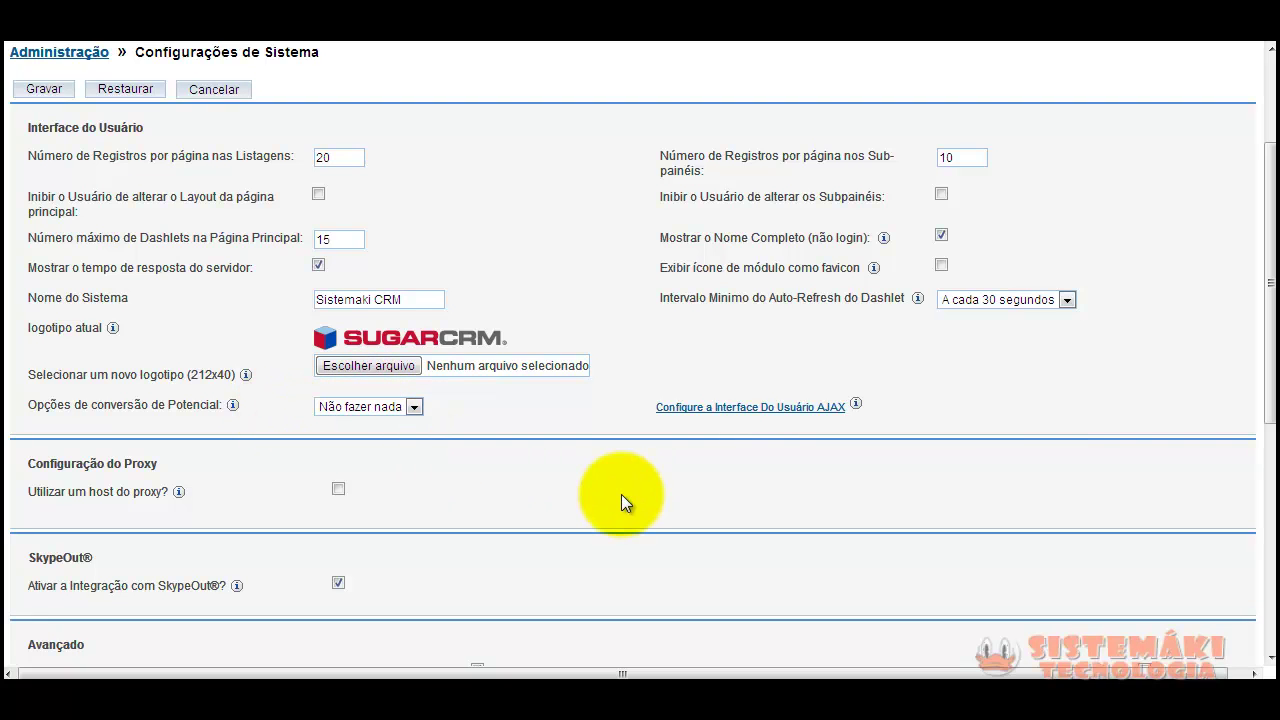
click(414, 405)
click(451, 410)
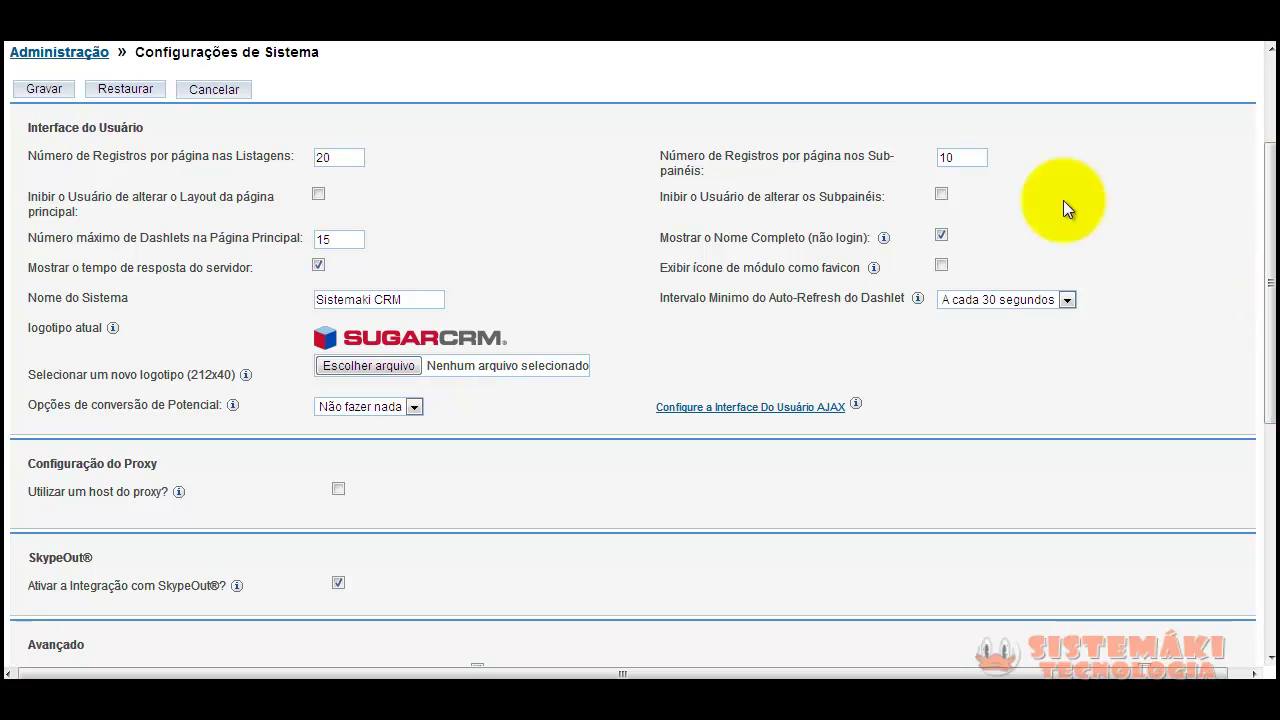
Highlight the records-per-page value for sub-panels and try out the Inibir o Usuário de alterar os Subpainéis option without keeping it.
drag(688, 157, 940, 157)
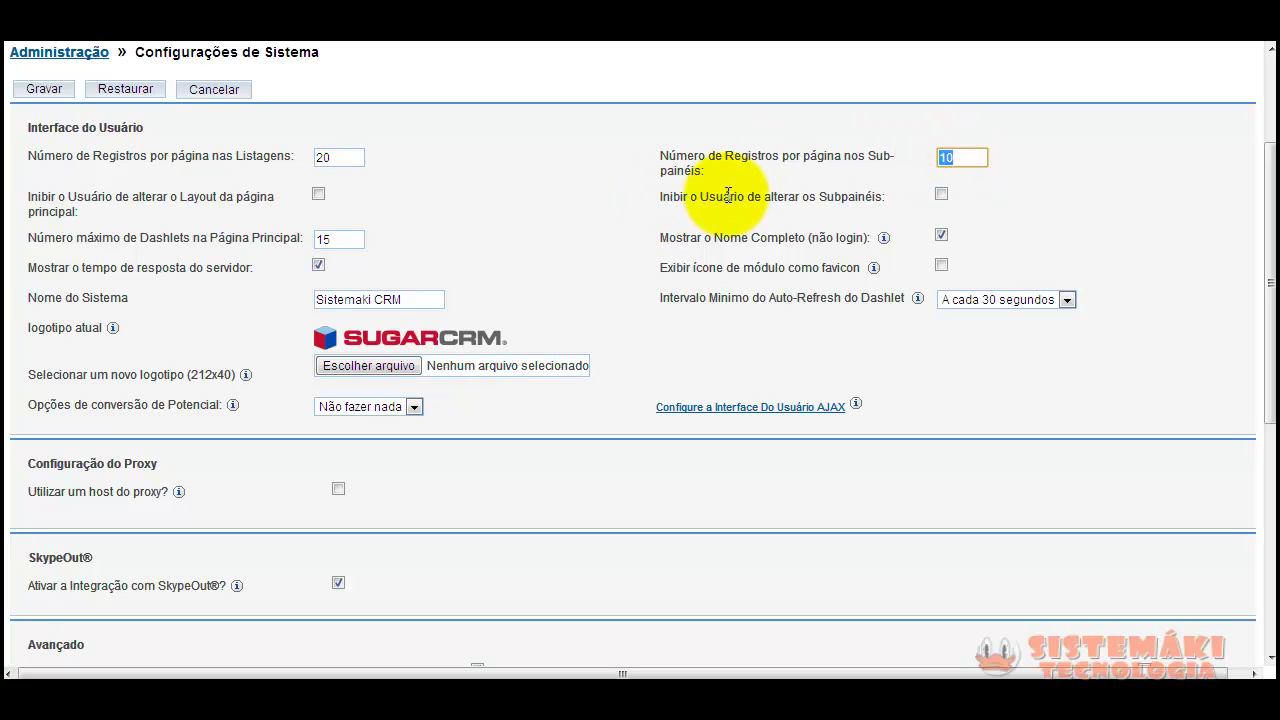
click(942, 198)
click(942, 198)
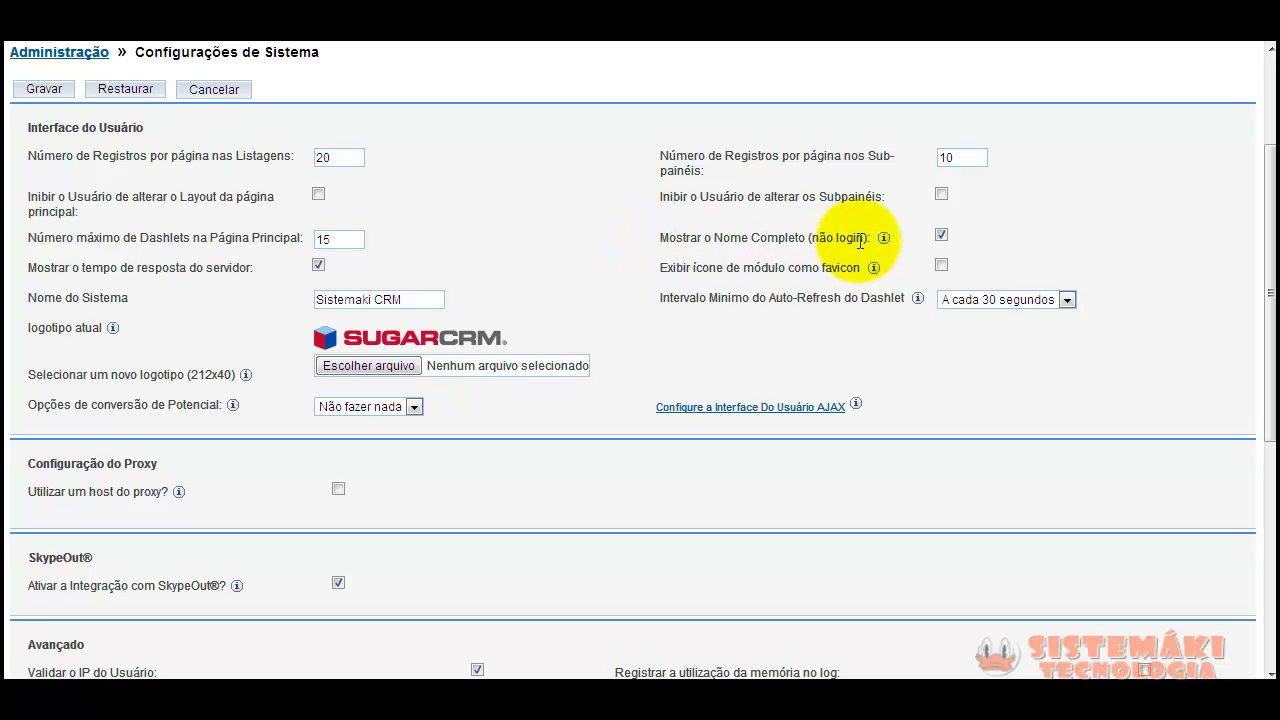
Turn off Mostrar o Nome Completo (não login) and turn on Exibir ícone de módulo como favicon, checking each option's hint.
mouse_move(884, 241)
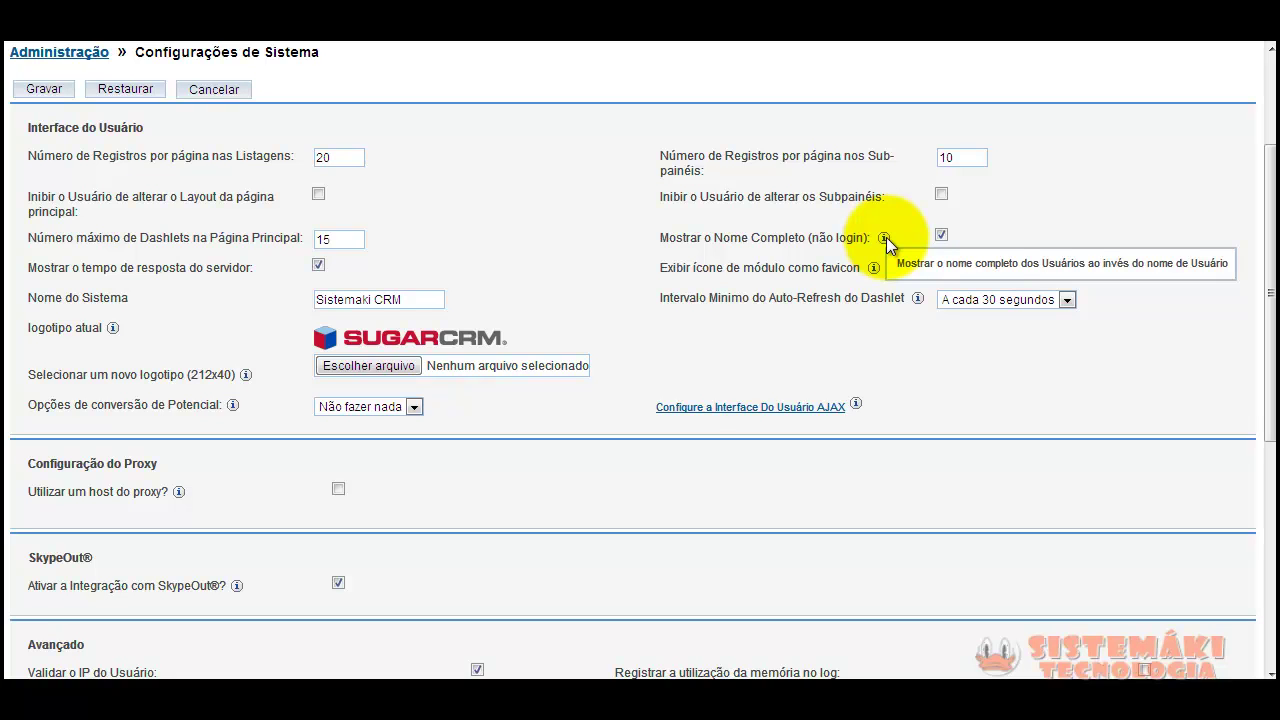
click(941, 235)
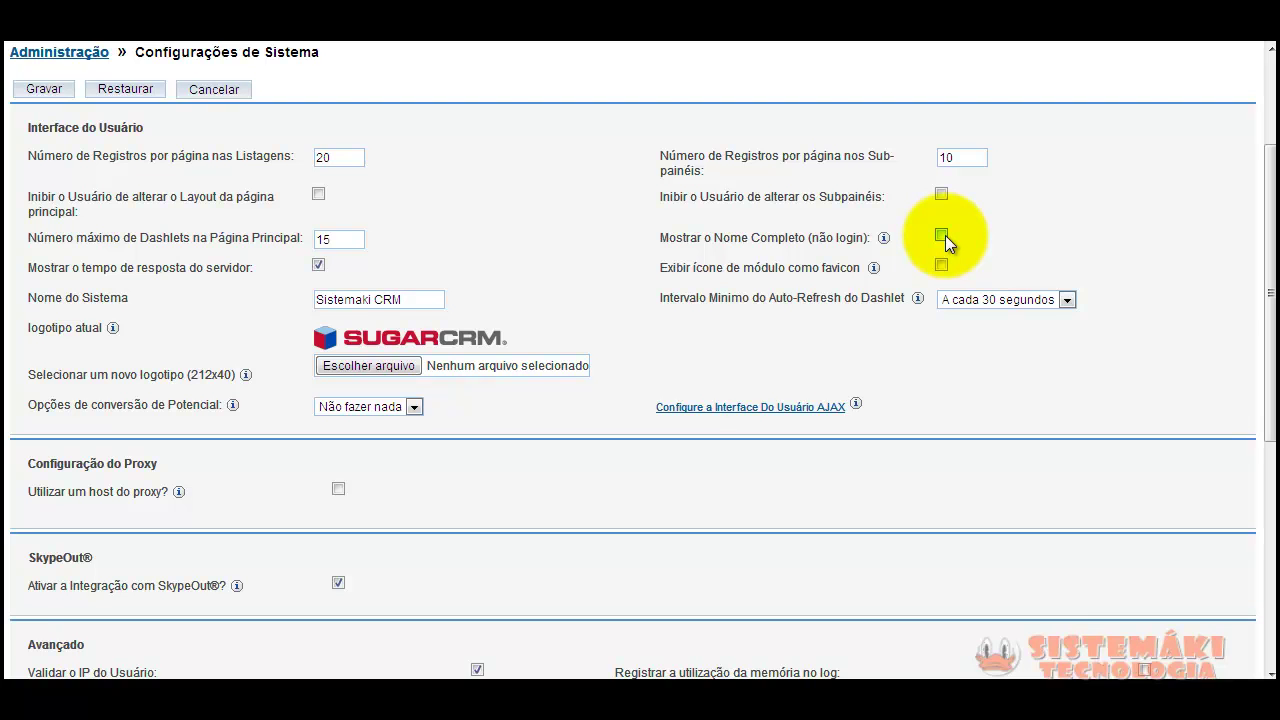
mouse_move(871, 275)
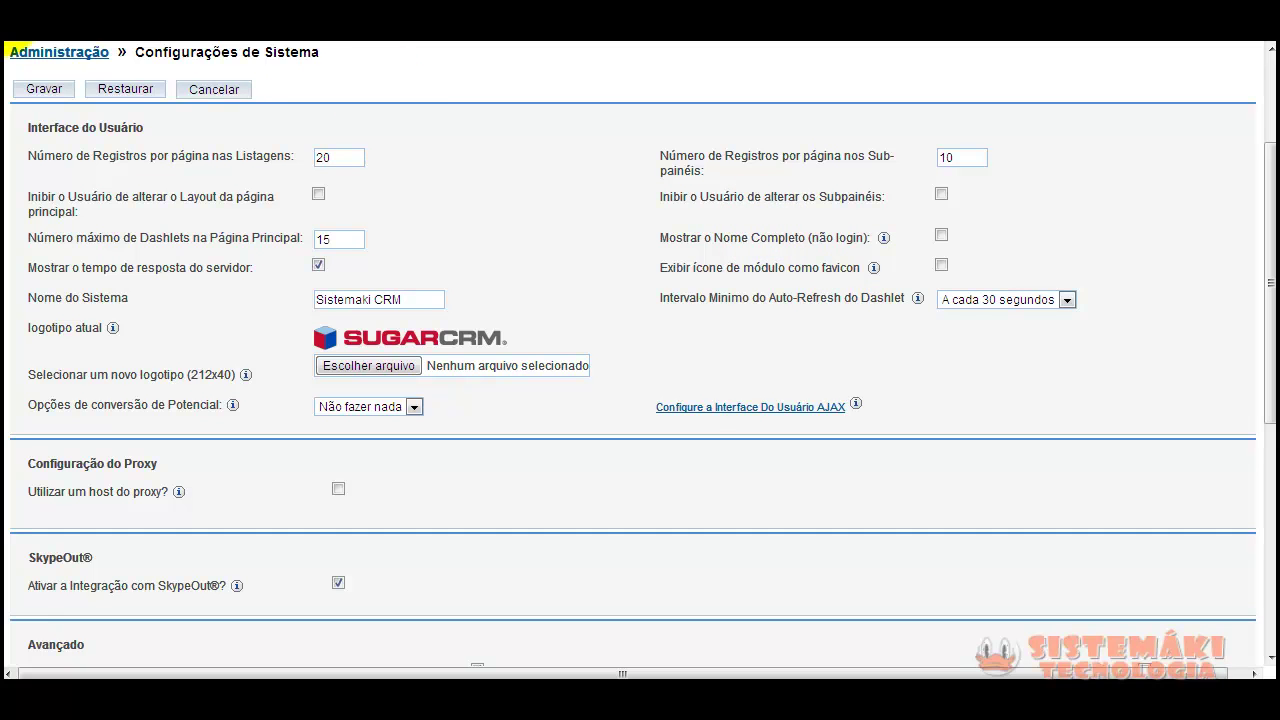
key(F11)
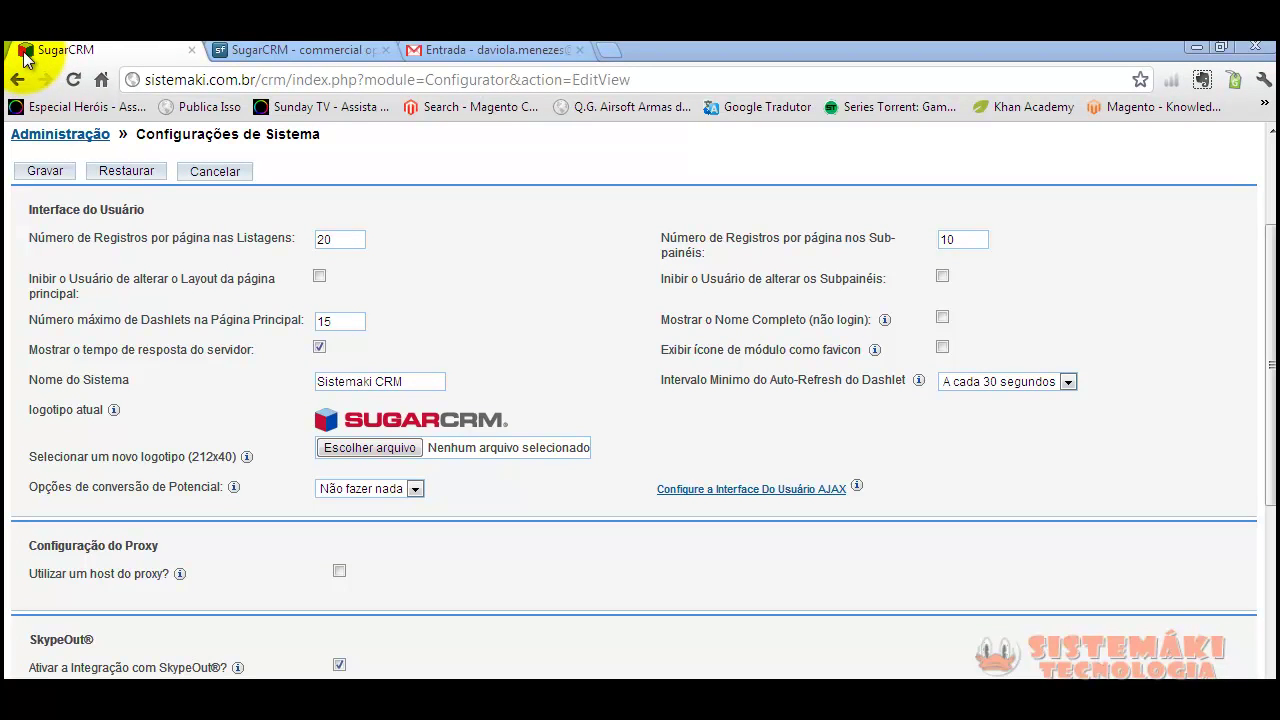
click(943, 347)
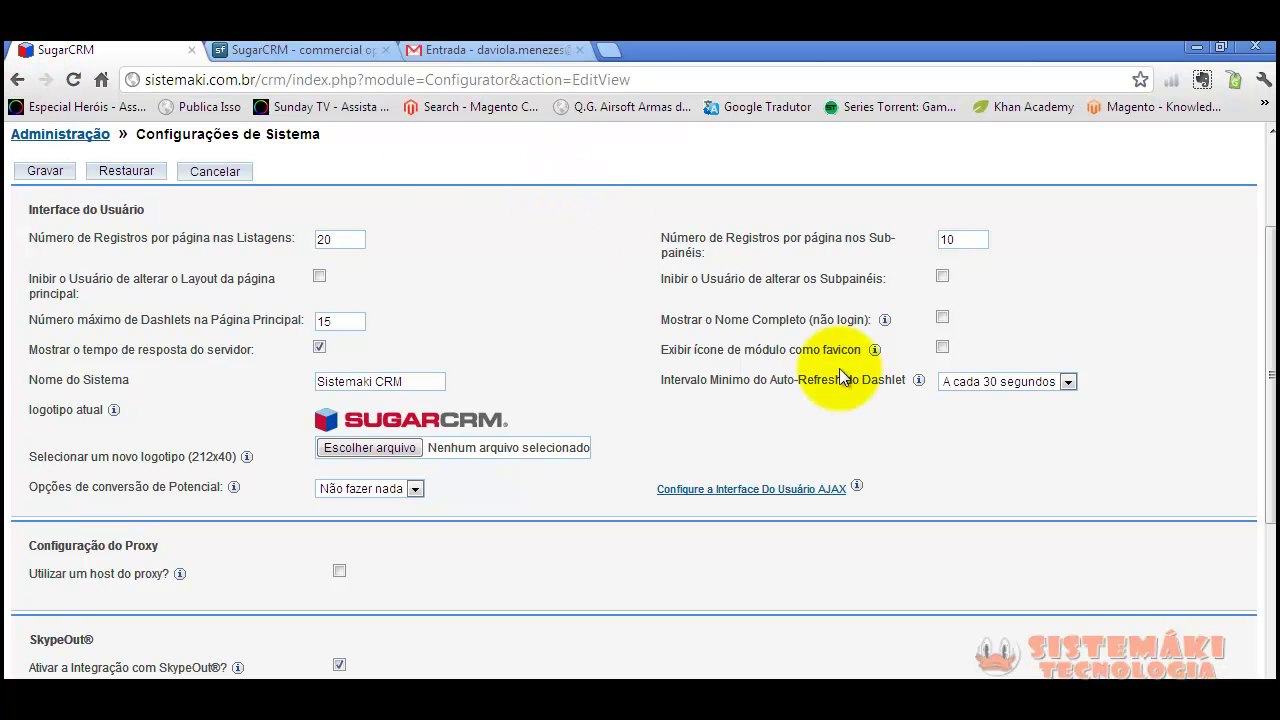
click(943, 349)
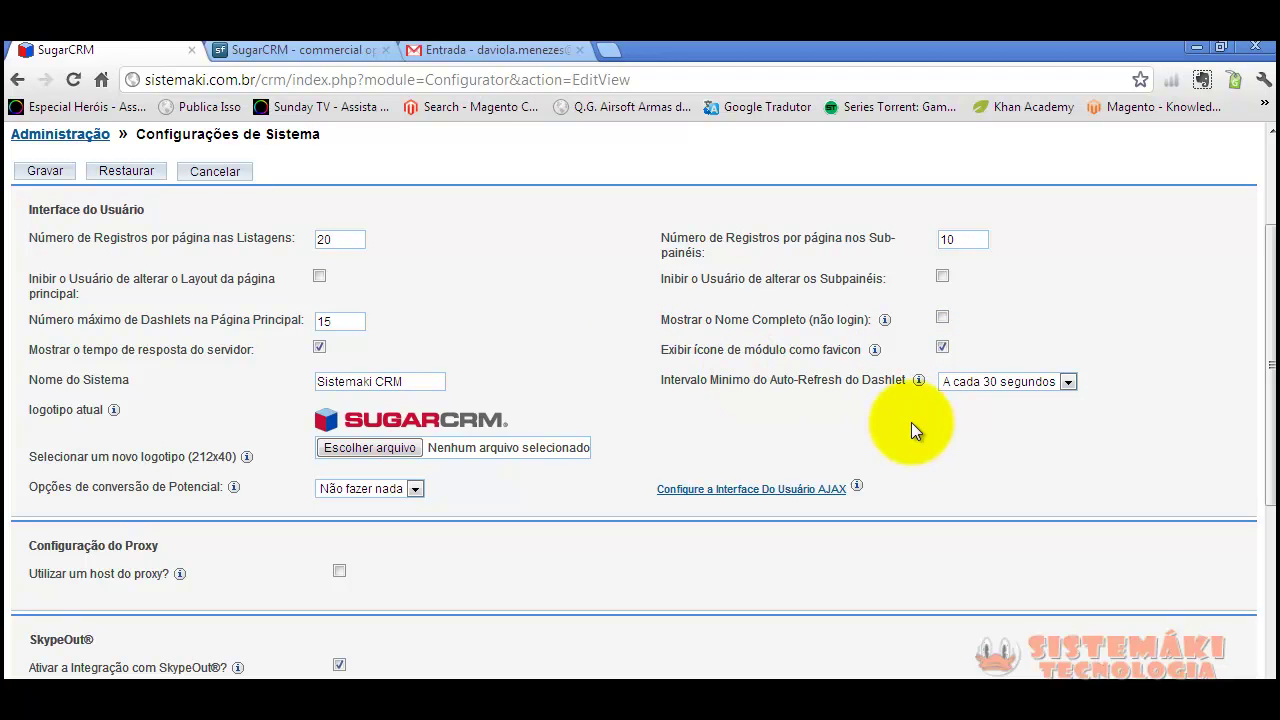
mouse_move(876, 351)
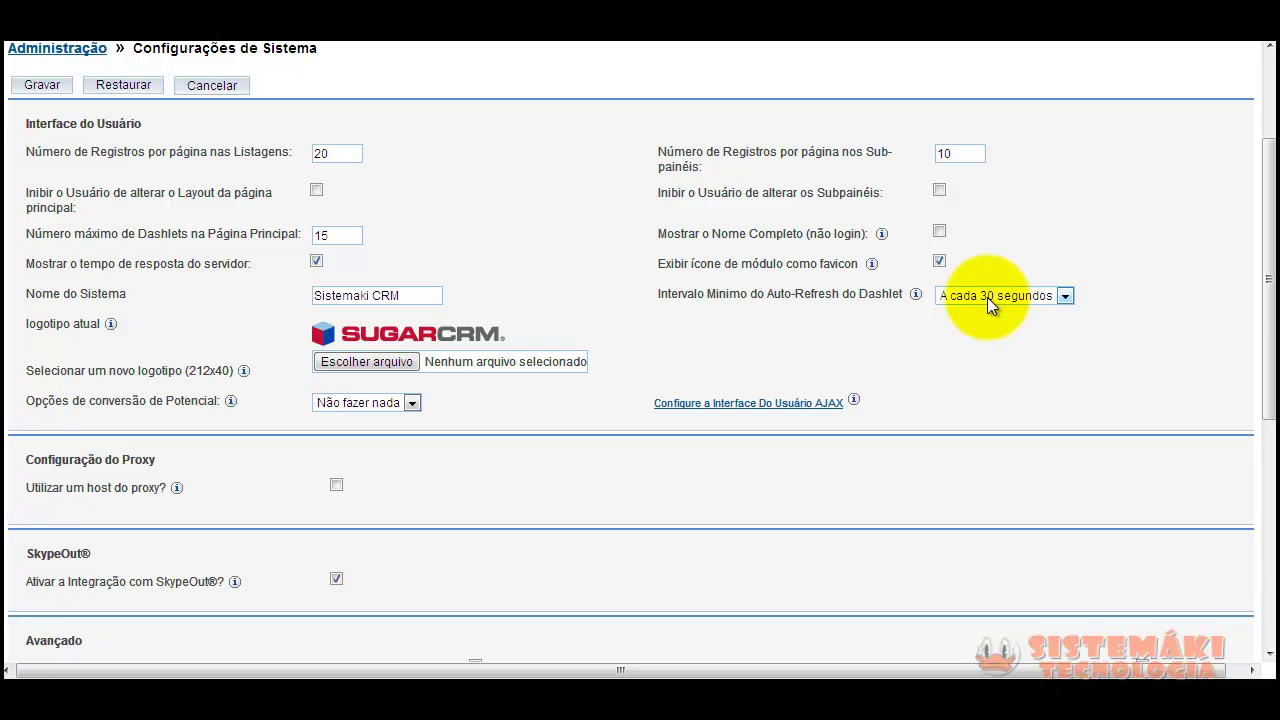
Leave the system settings without saving and open the Principal page from the Todos module group.
drag(1266, 272, 1268, 180)
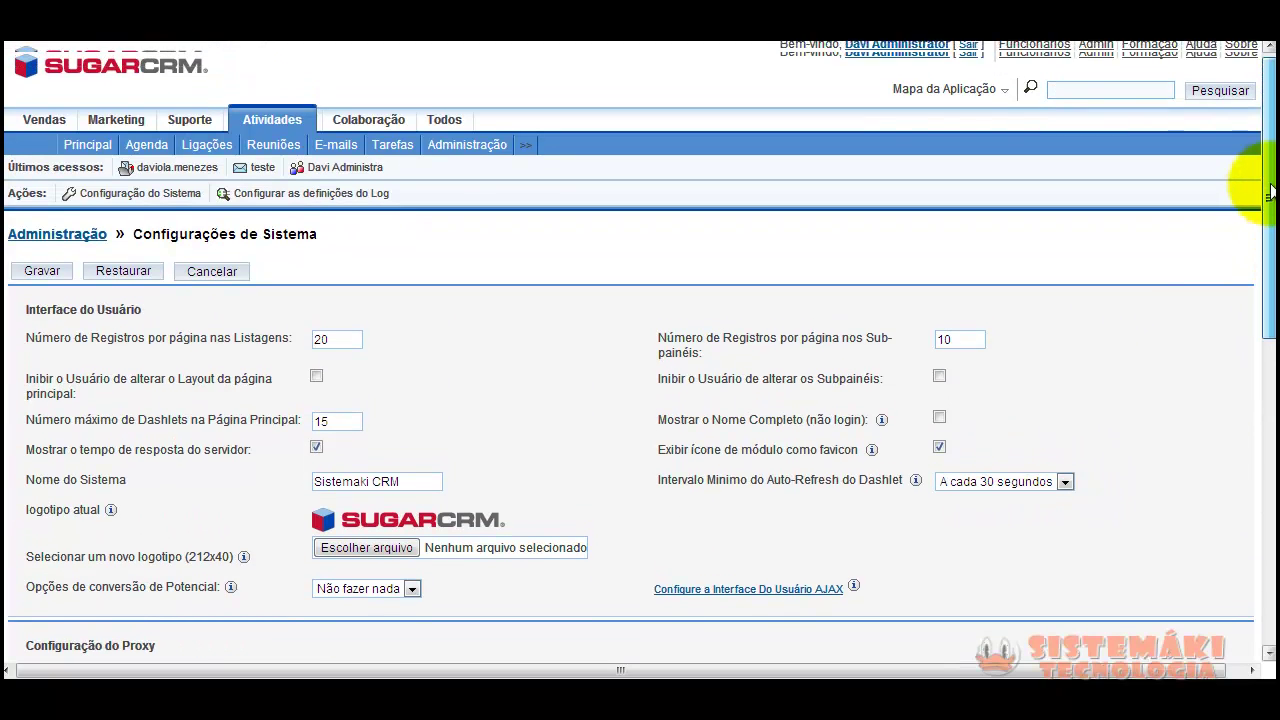
click(1096, 52)
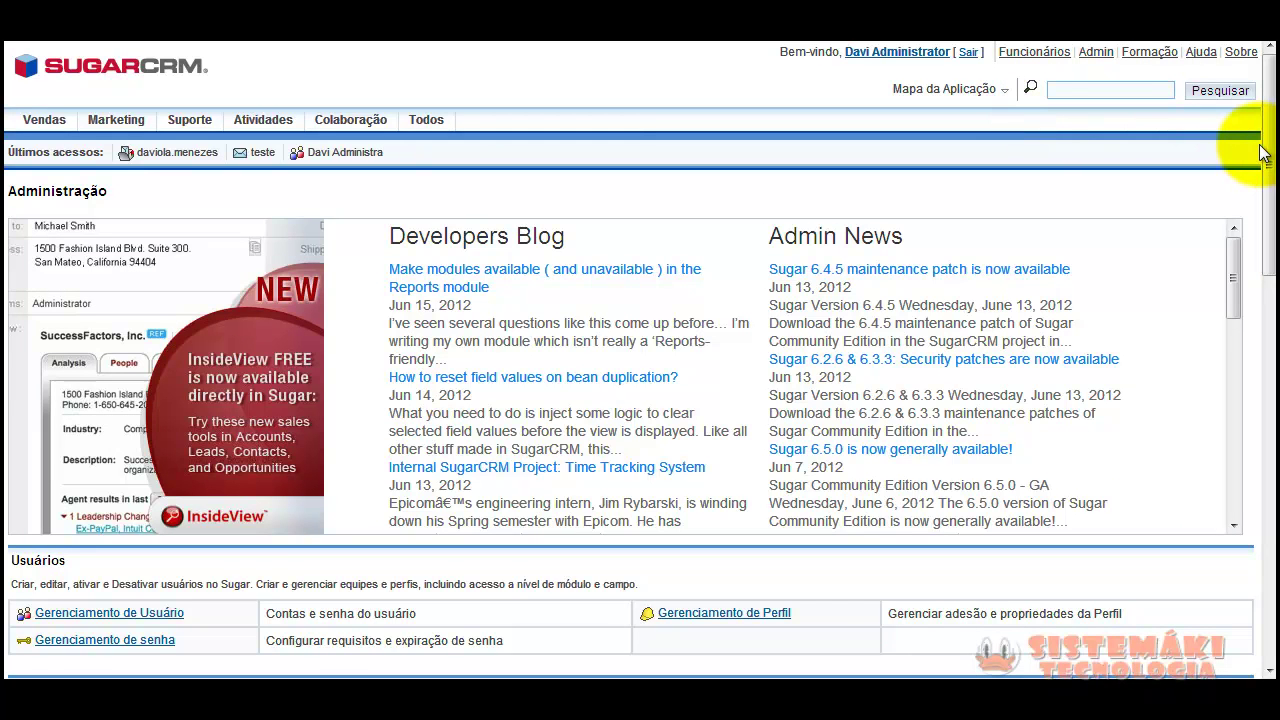
drag(1270, 150, 1270, 110)
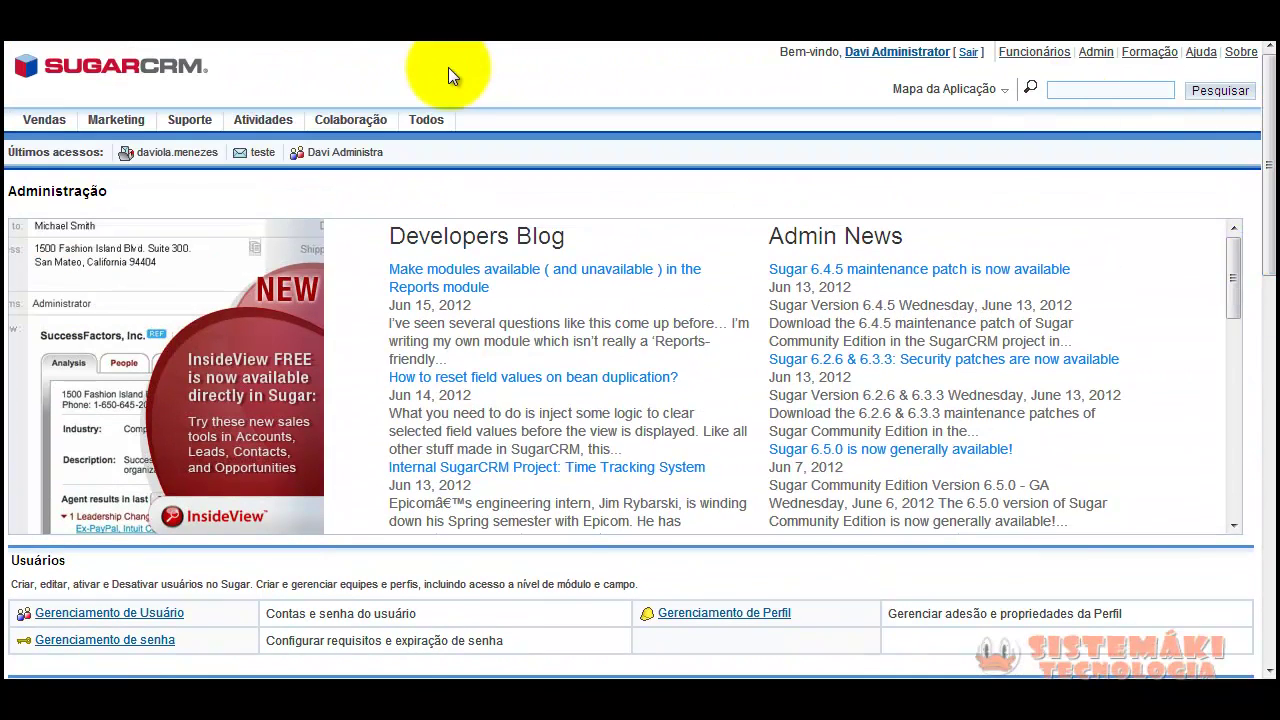
click(425, 118)
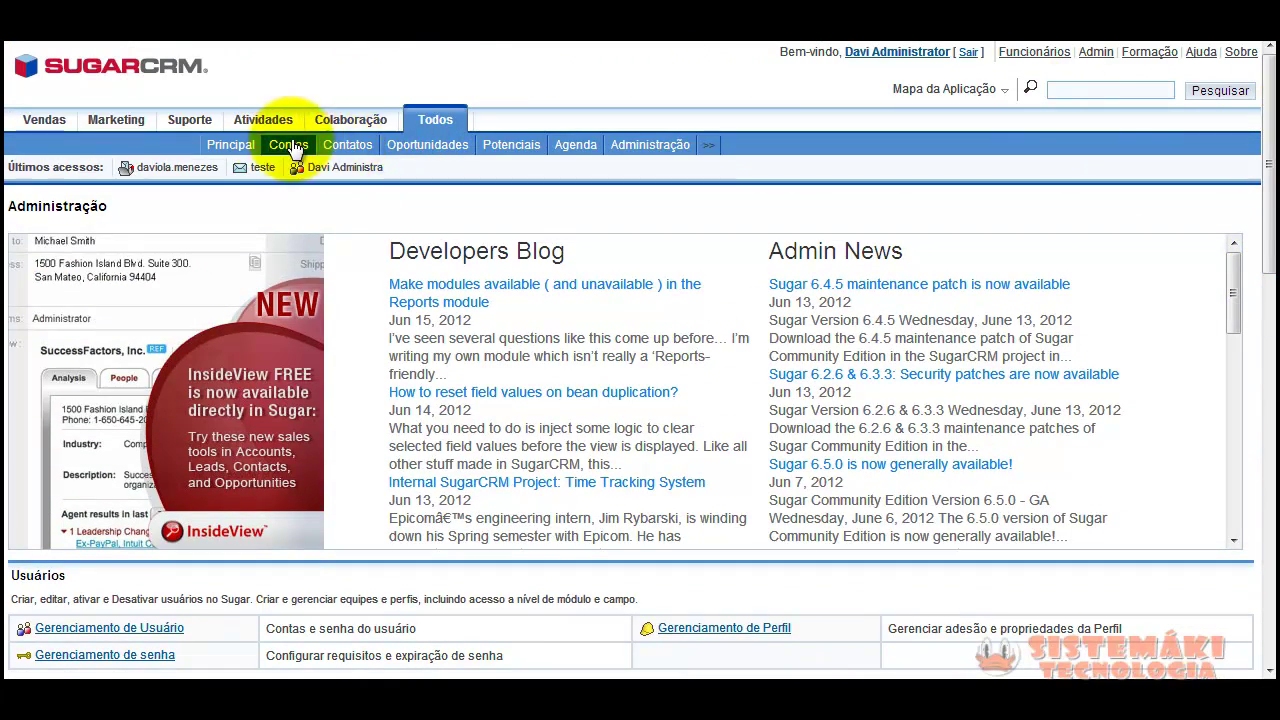
click(232, 146)
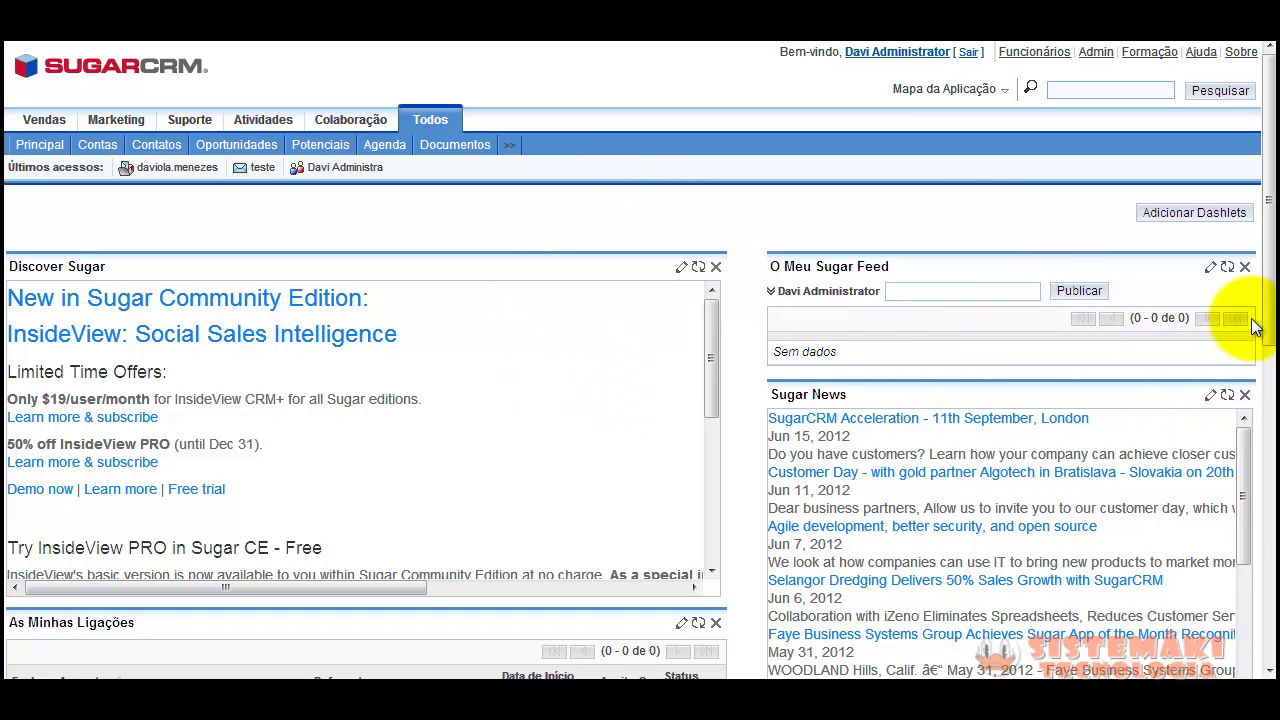
Look through the dashlets on the Principal page and refresh the As Minhas Reuniões dashlet.
drag(1270, 203, 1269, 357)
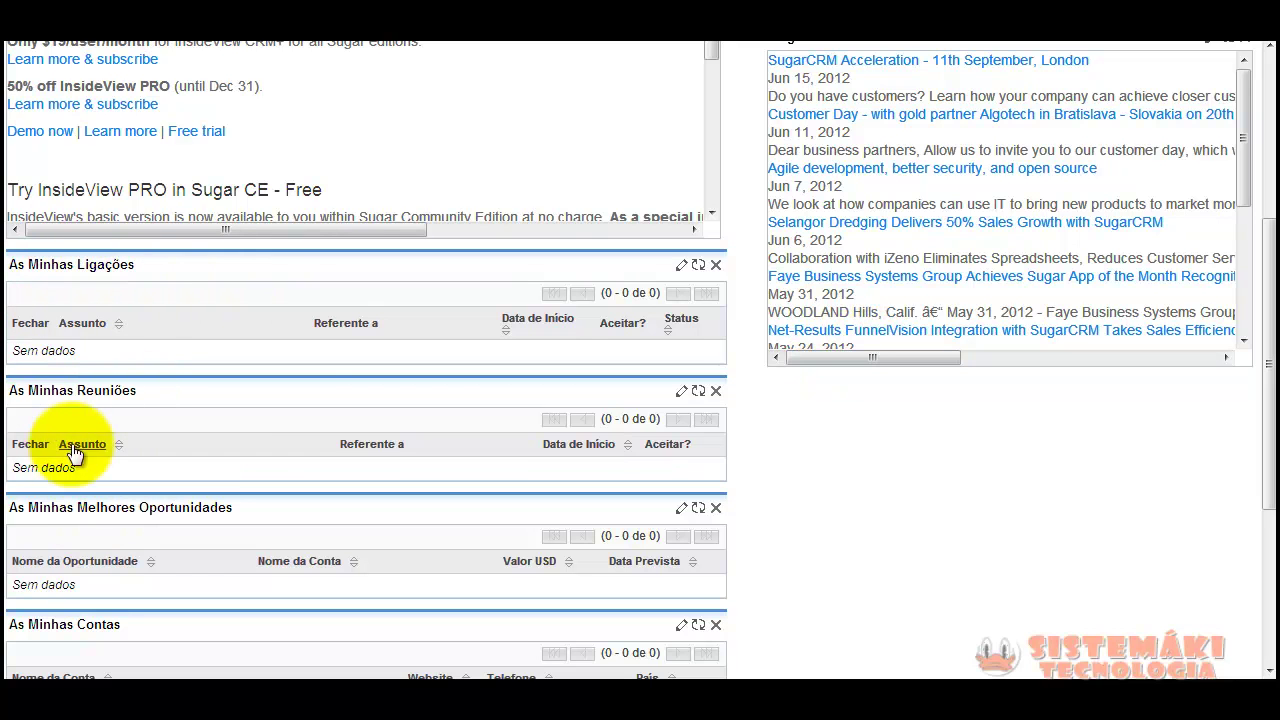
drag(657, 388, 620, 389)
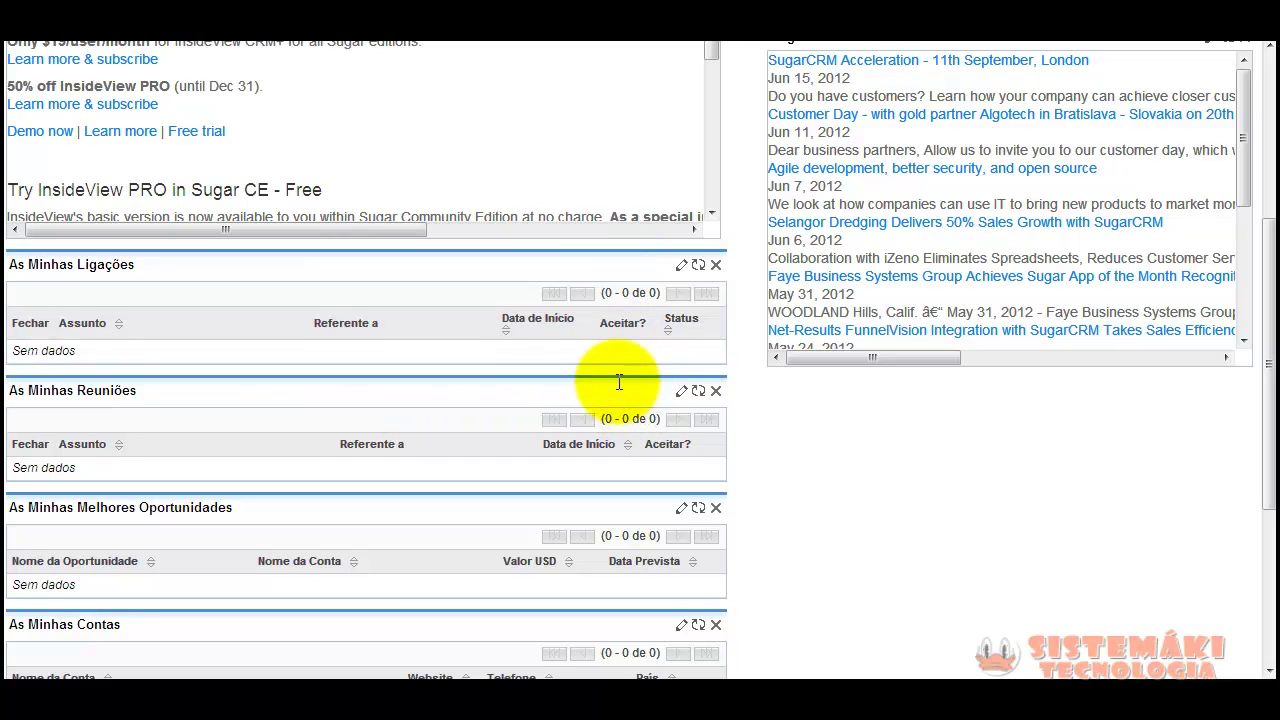
click(698, 392)
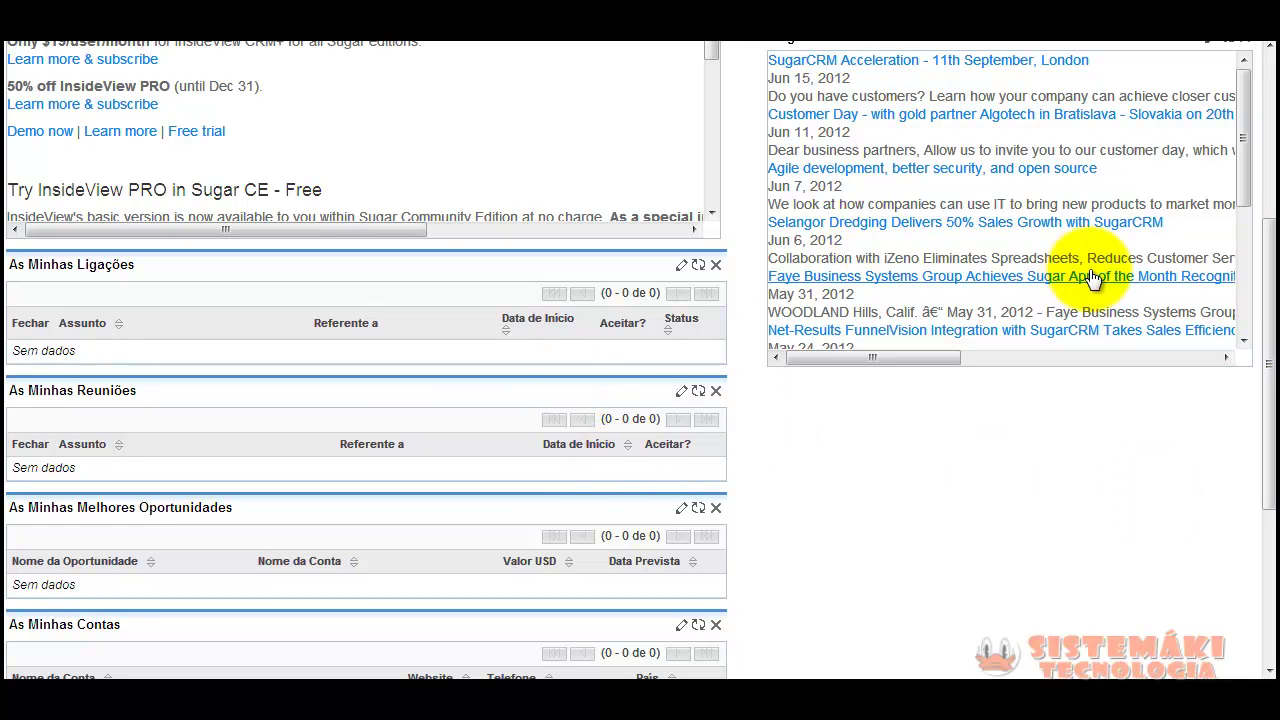
scroll(1262, 246, up, 1)
scroll(1262, 246, up, 1)
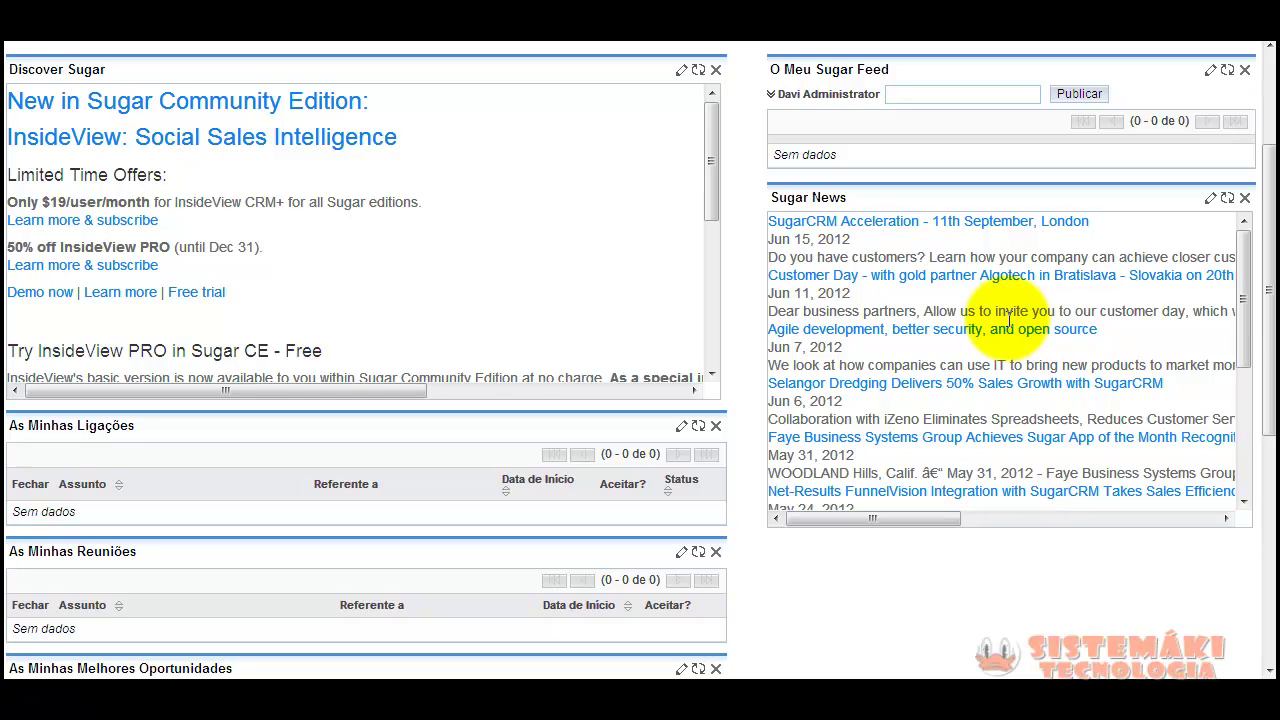
drag(1272, 330, 1236, 200)
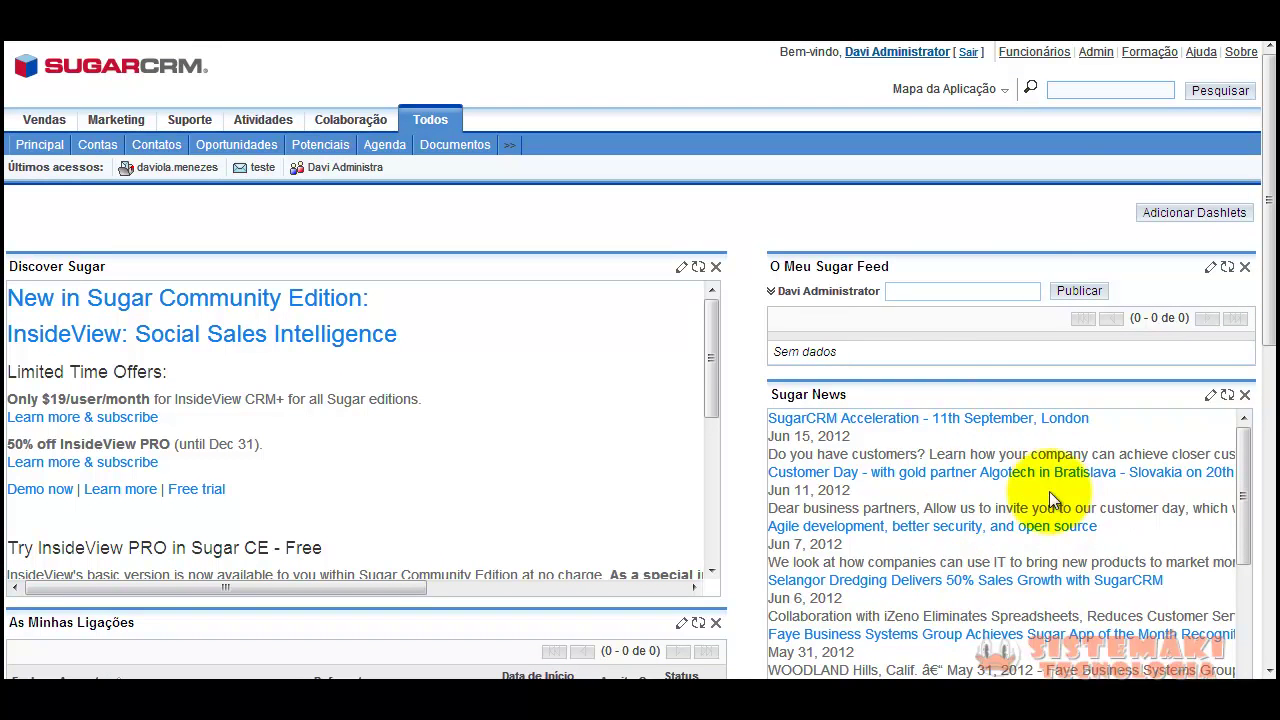
Return to the administration area and reopen Configurações do Sistema in its Sistema section.
click(1095, 51)
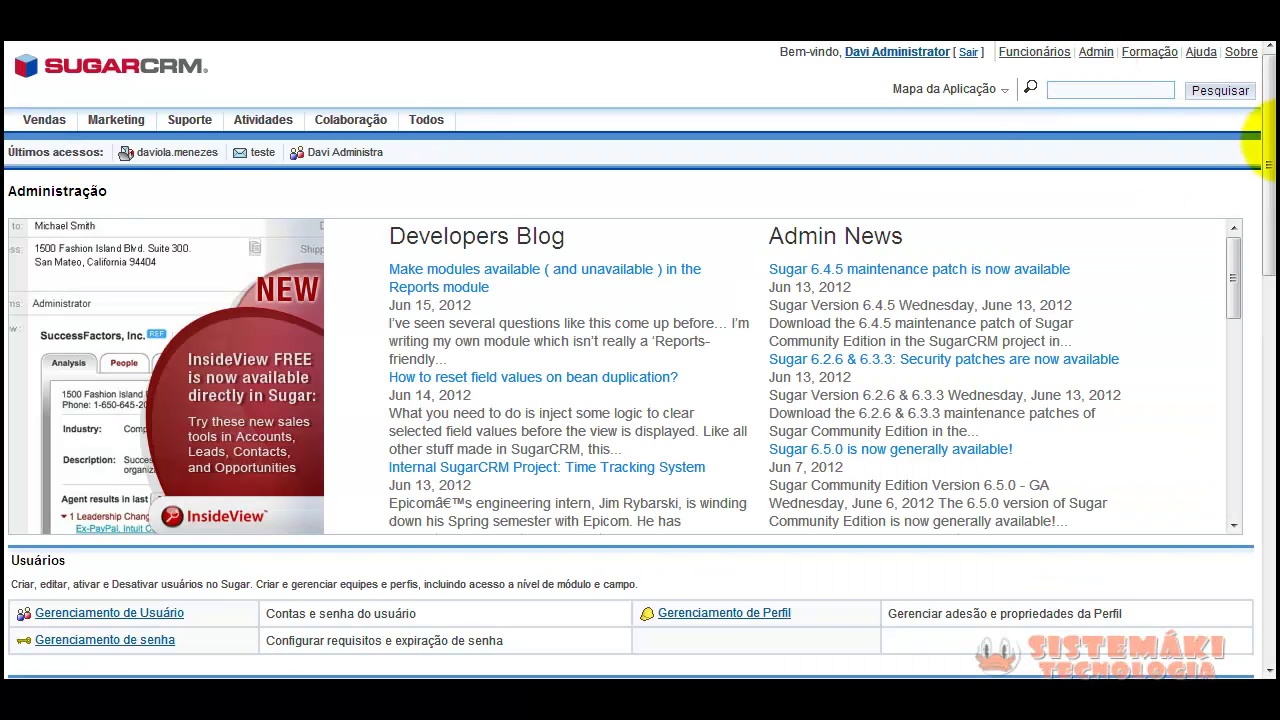
drag(1268, 160, 1268, 335)
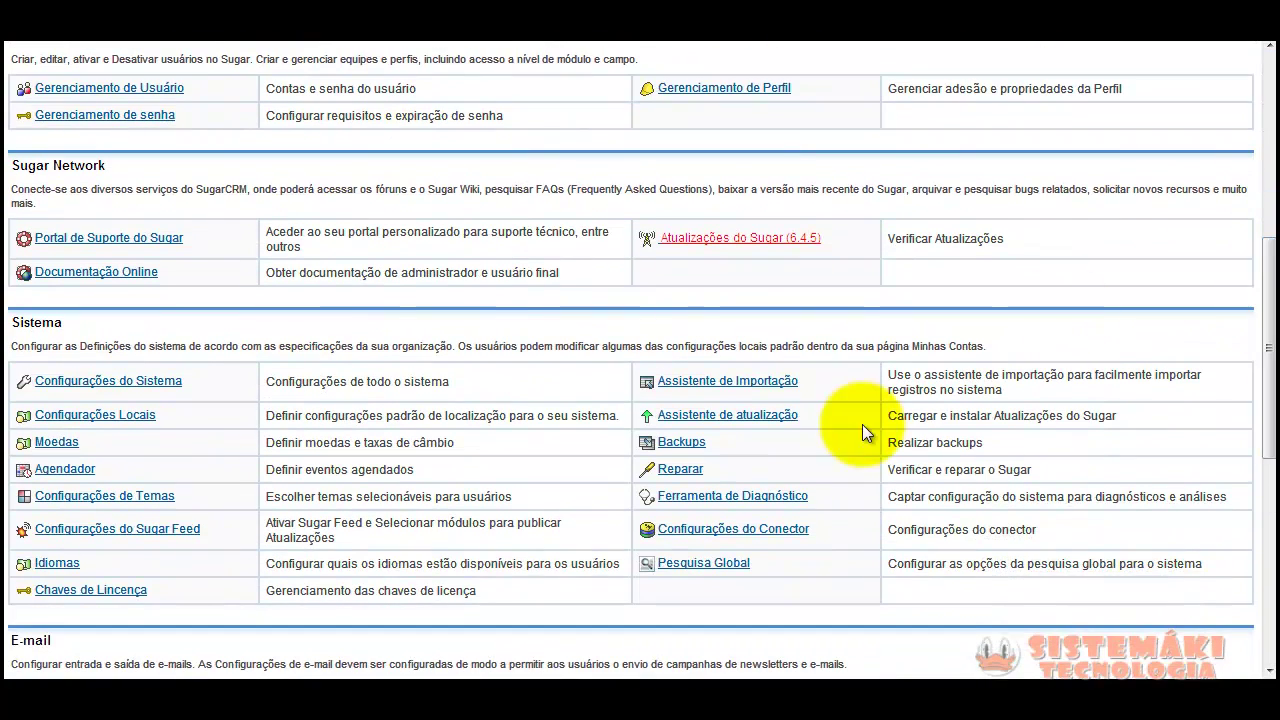
click(104, 382)
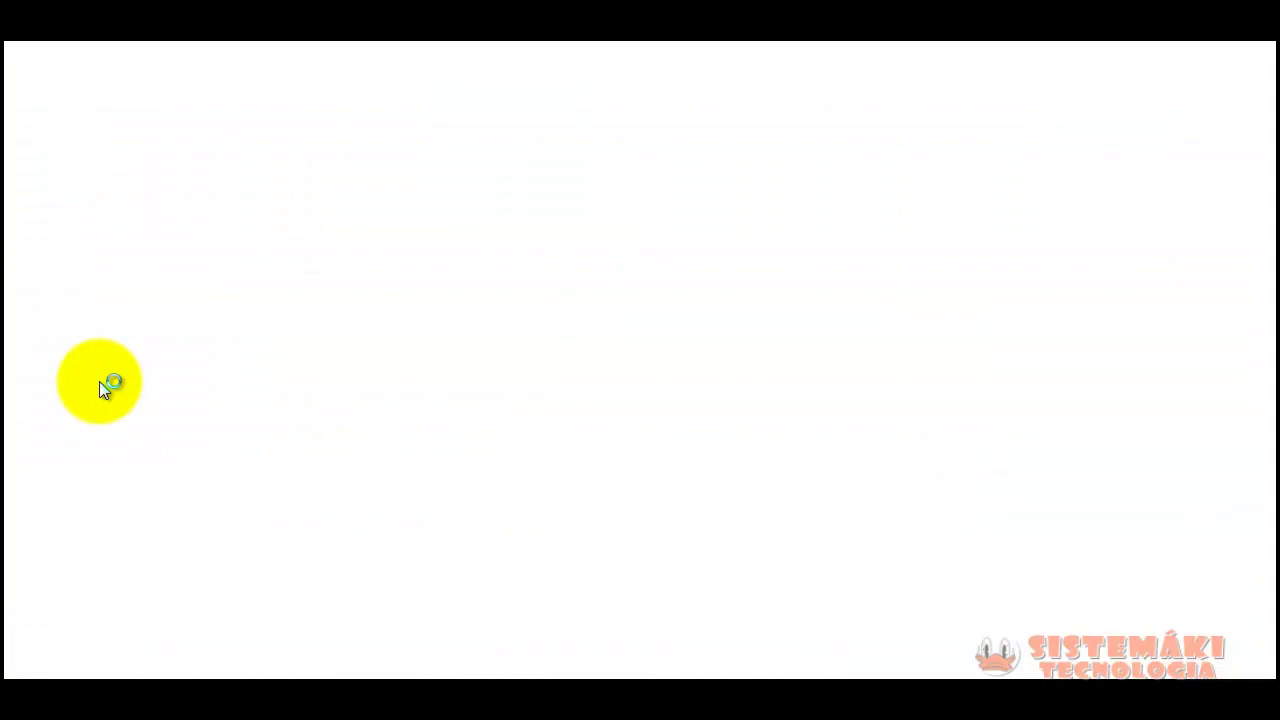
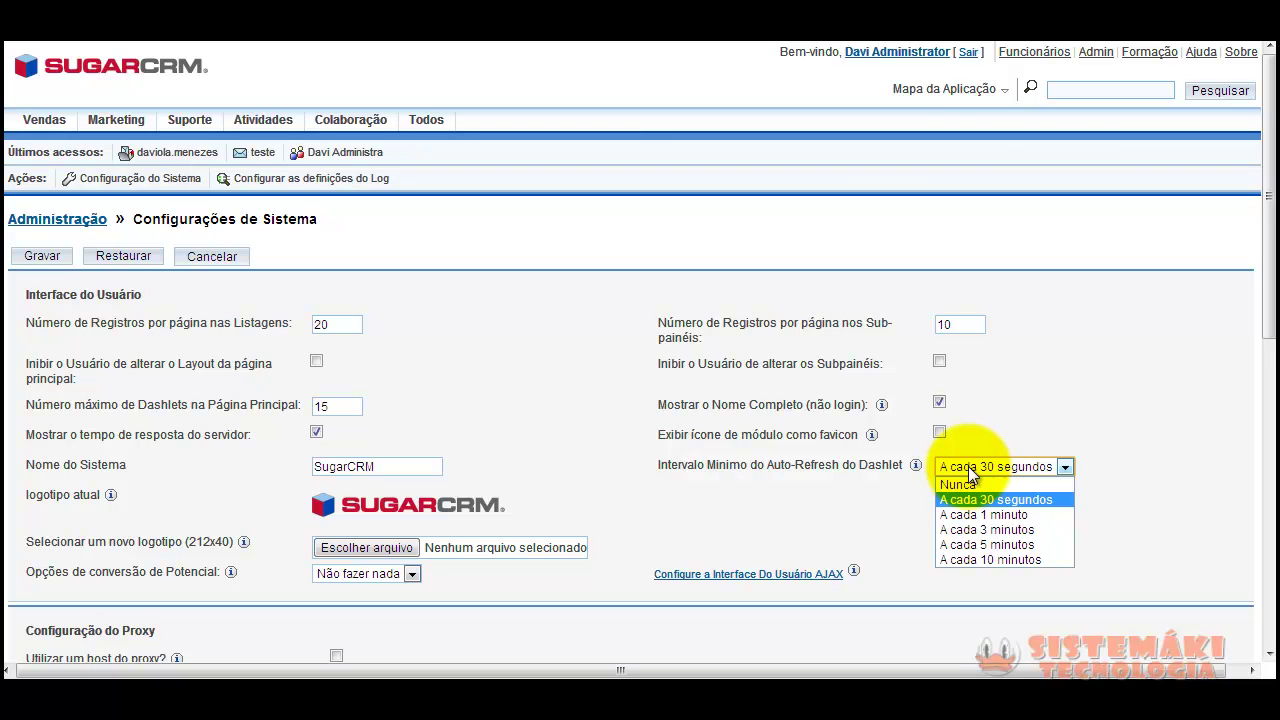
Set the minimum dashlet auto-refresh interval (Intervalo Minimo do Auto-Refresh do Dashlet) to "A cada 10 minutos".
click(1091, 427)
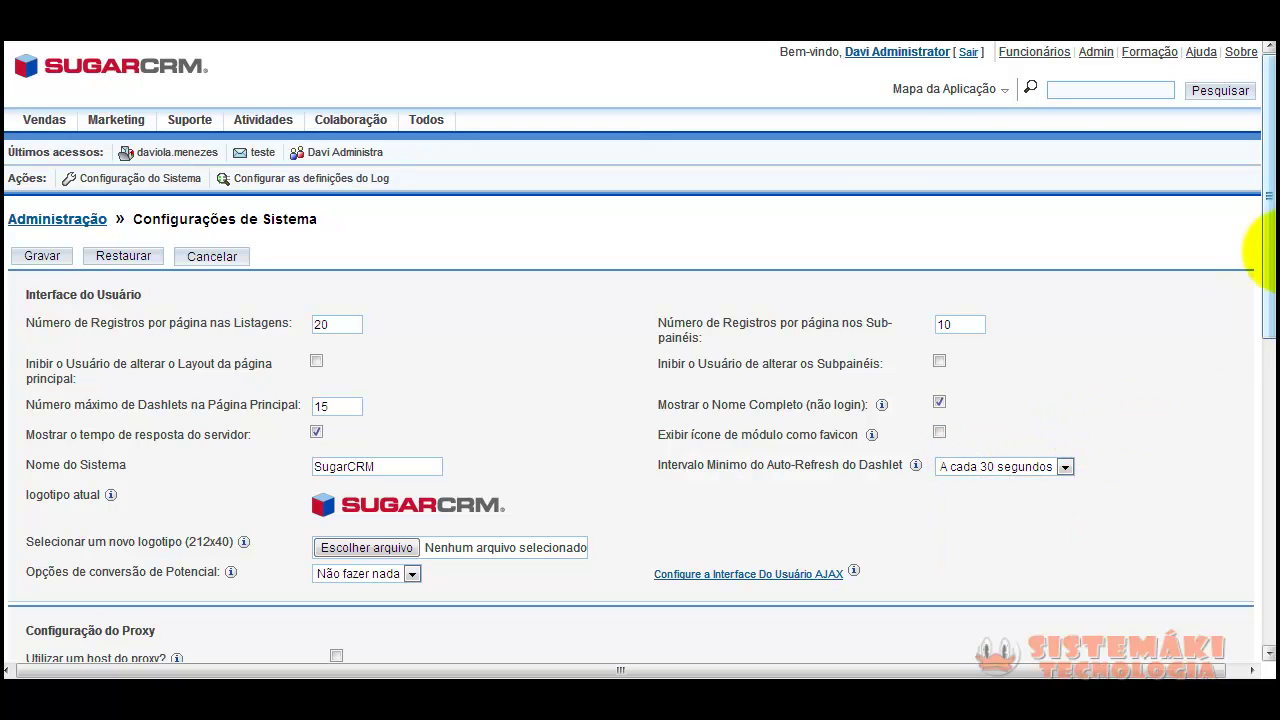
click(1024, 468)
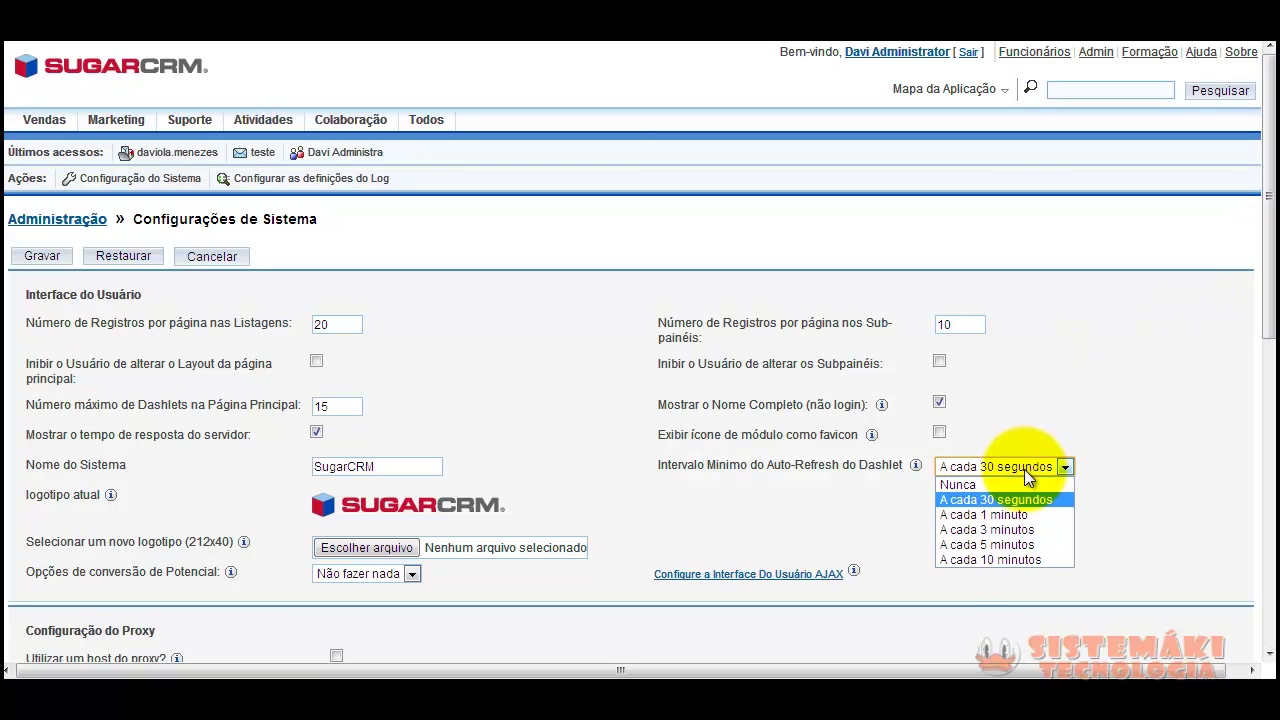
click(993, 558)
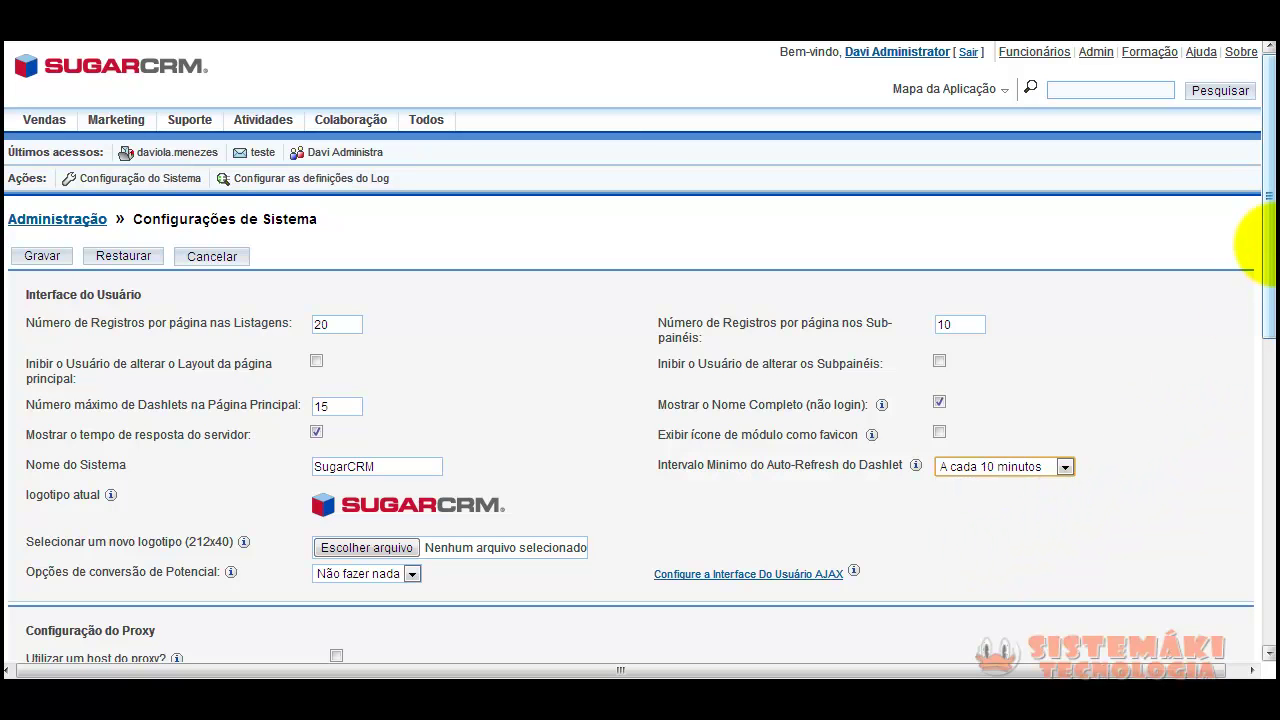
Check the hints for the proxy host and SkypeOut integration, and enable Registrar as consultas mais lentas no log under Avançado.
drag(1275, 254, 1272, 432)
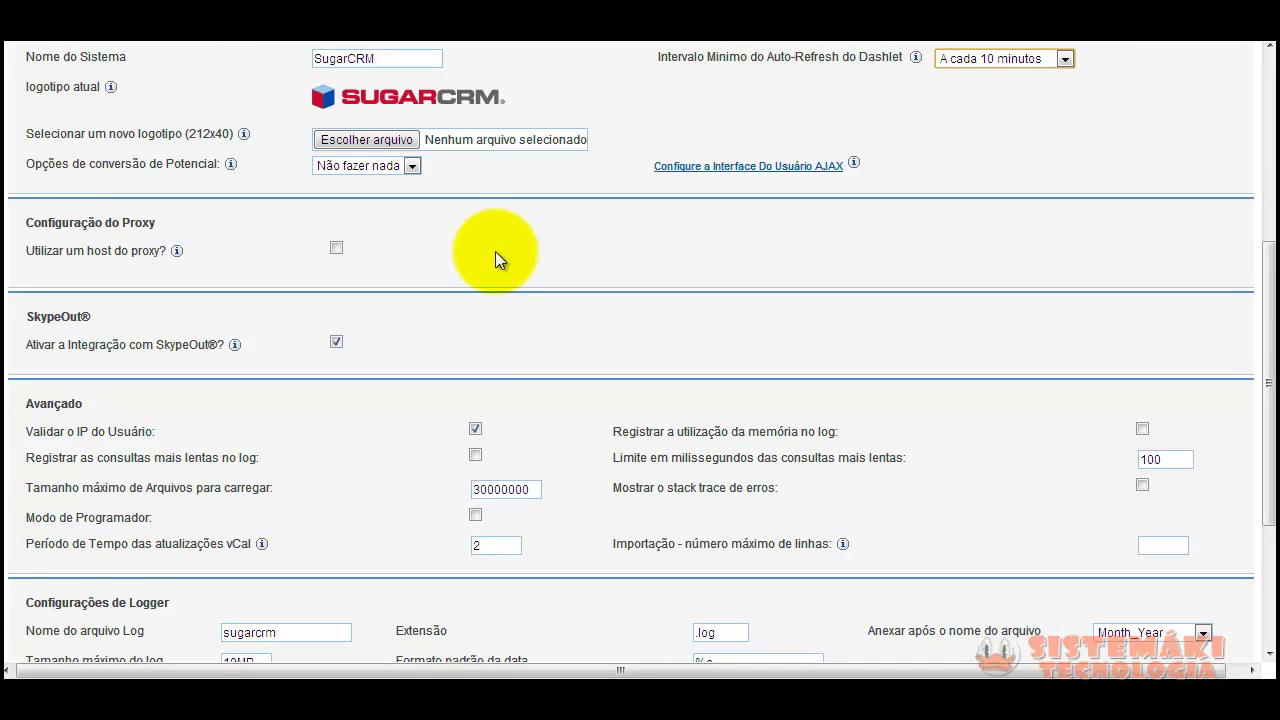
mouse_move(177, 257)
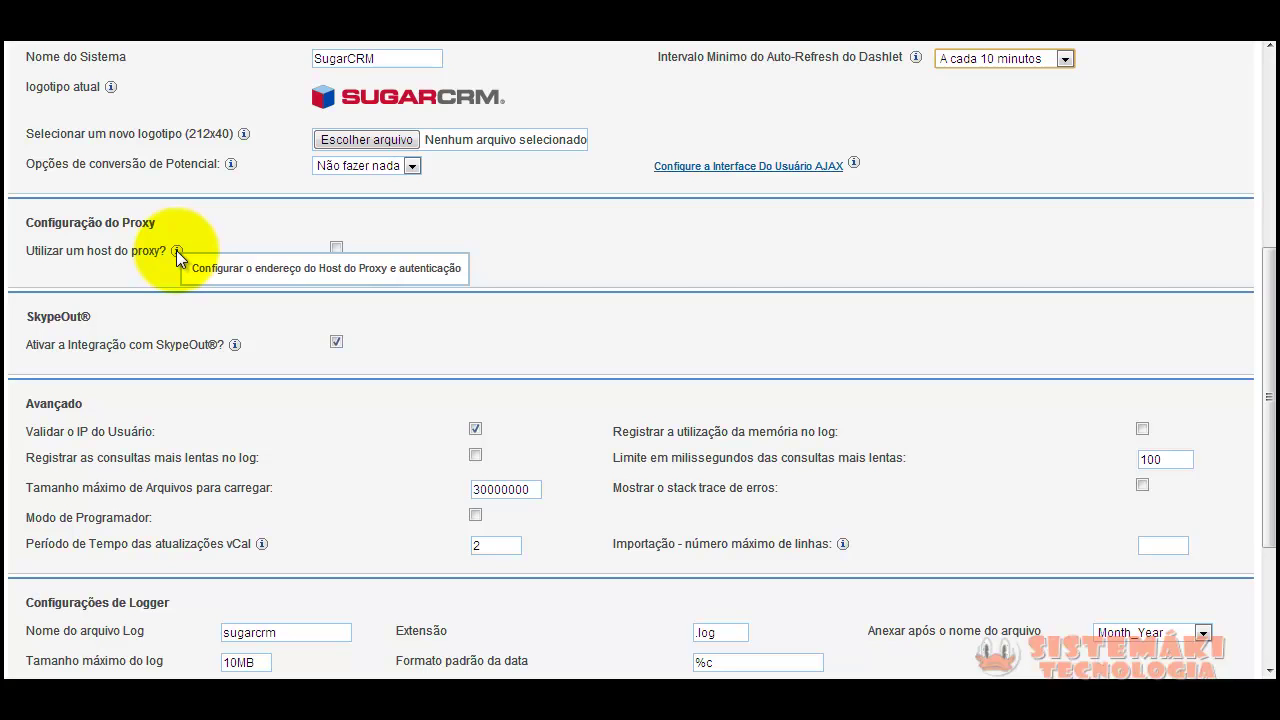
mouse_move(229, 348)
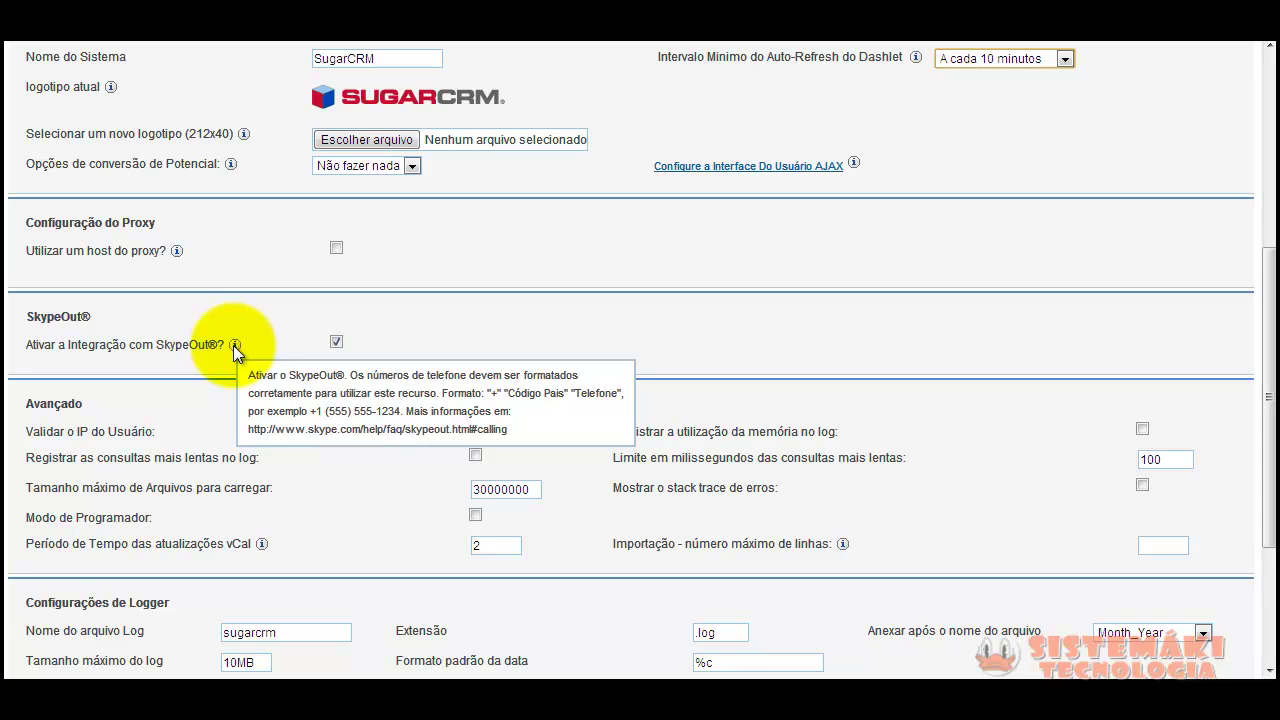
click(337, 343)
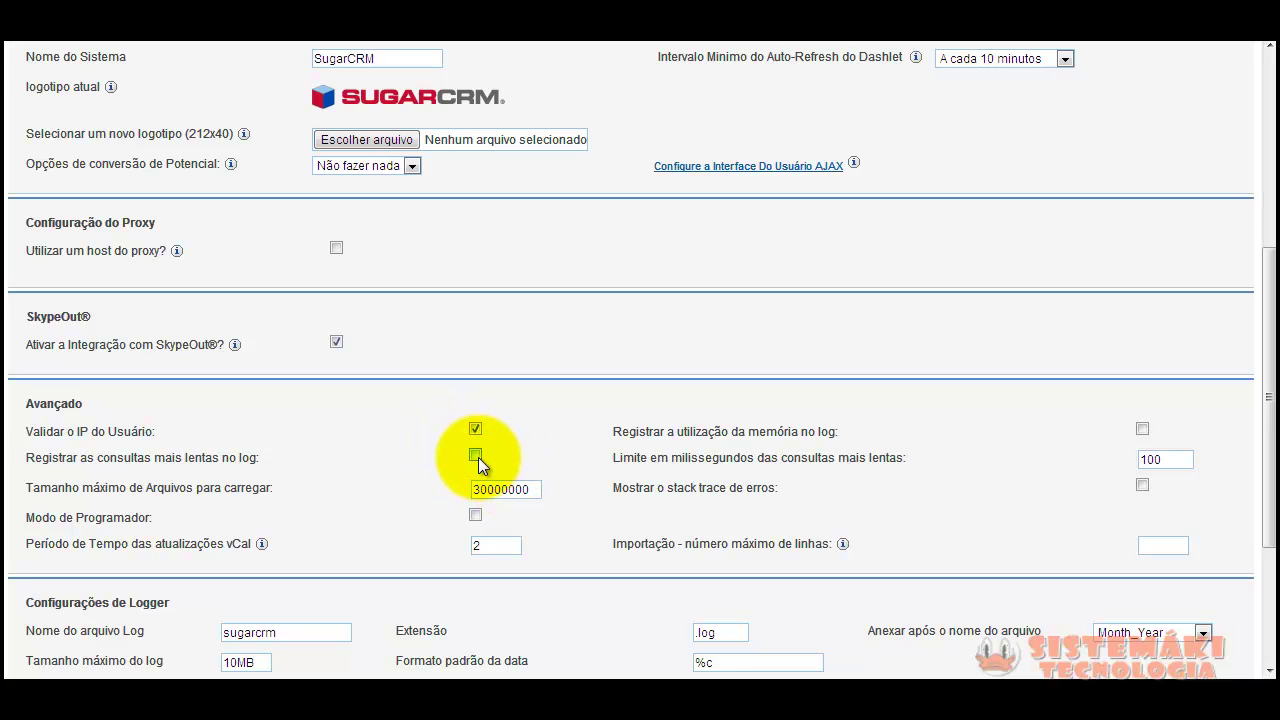
click(476, 456)
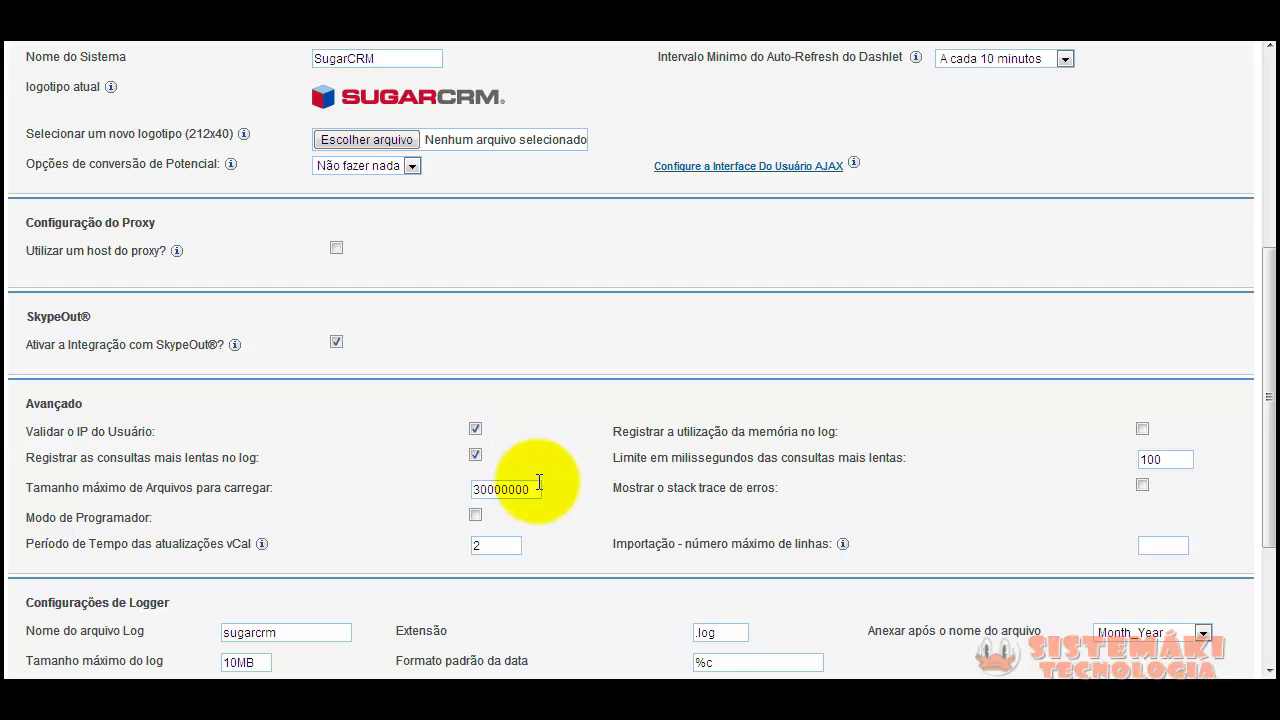
Review the maximum upload file size and the hints for the vCal update period and maximum import rows under Avançado.
drag(514, 490, 433, 490)
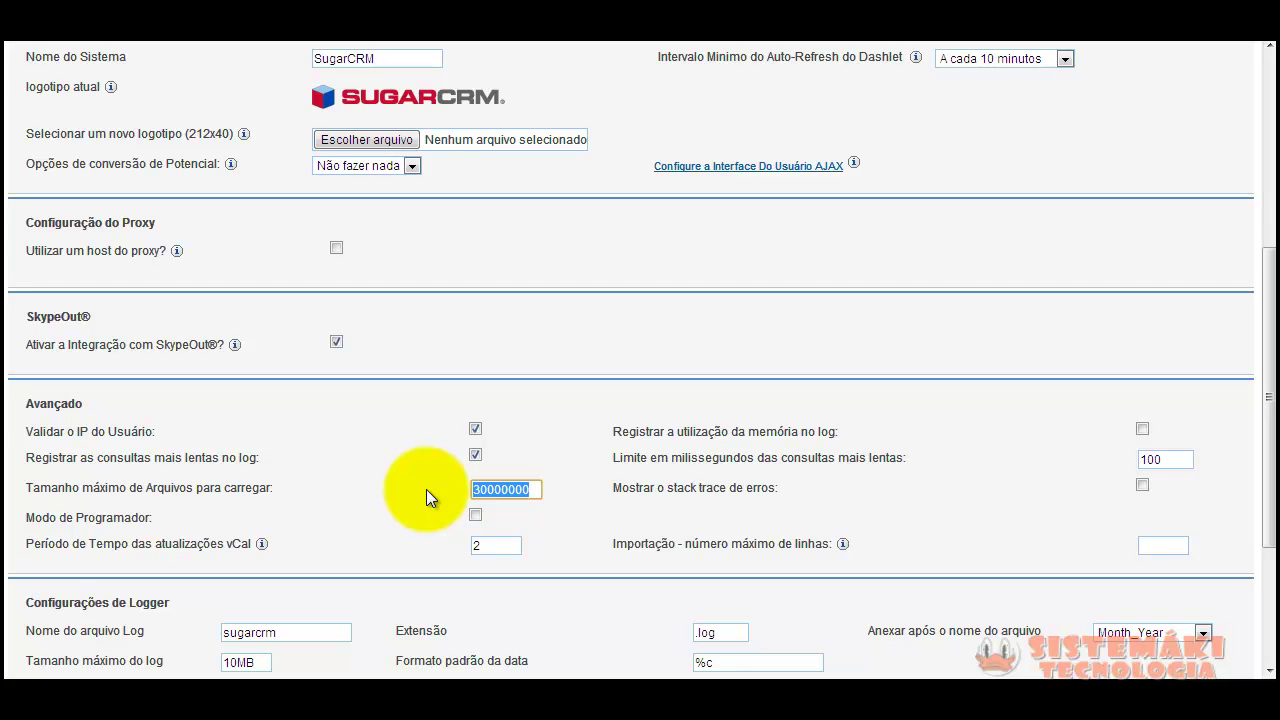
click(548, 514)
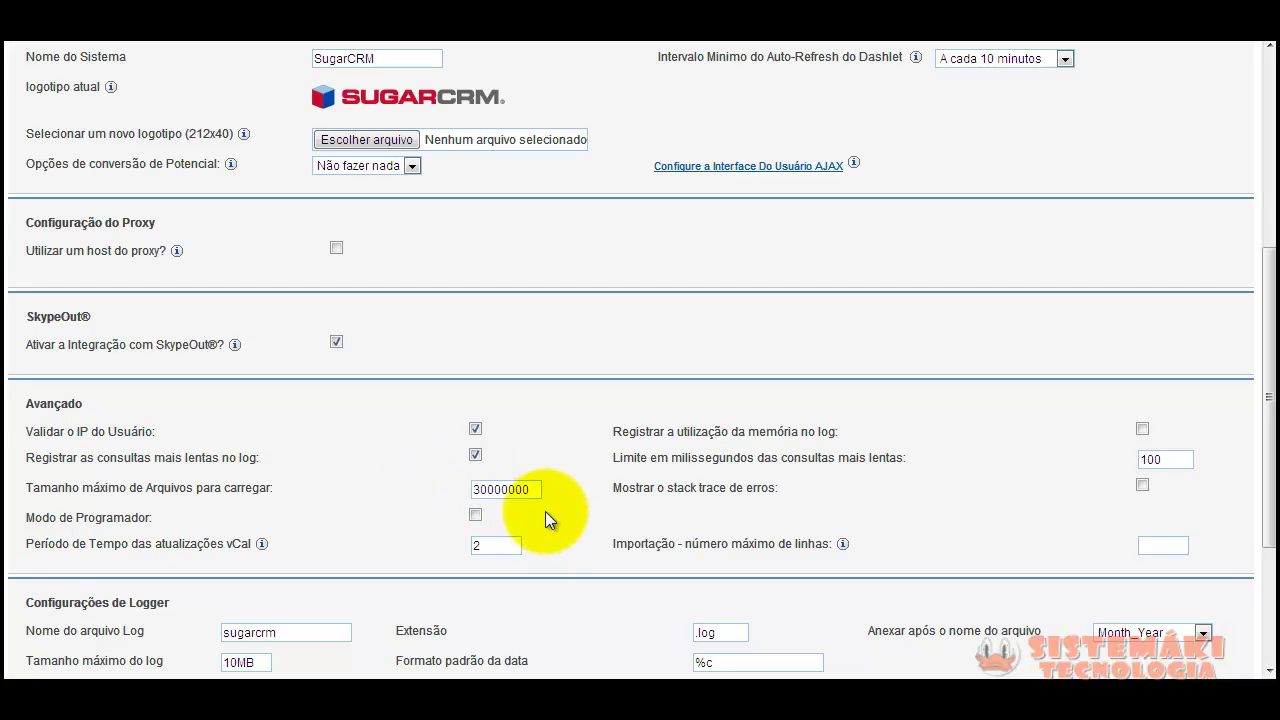
drag(532, 489, 471, 491)
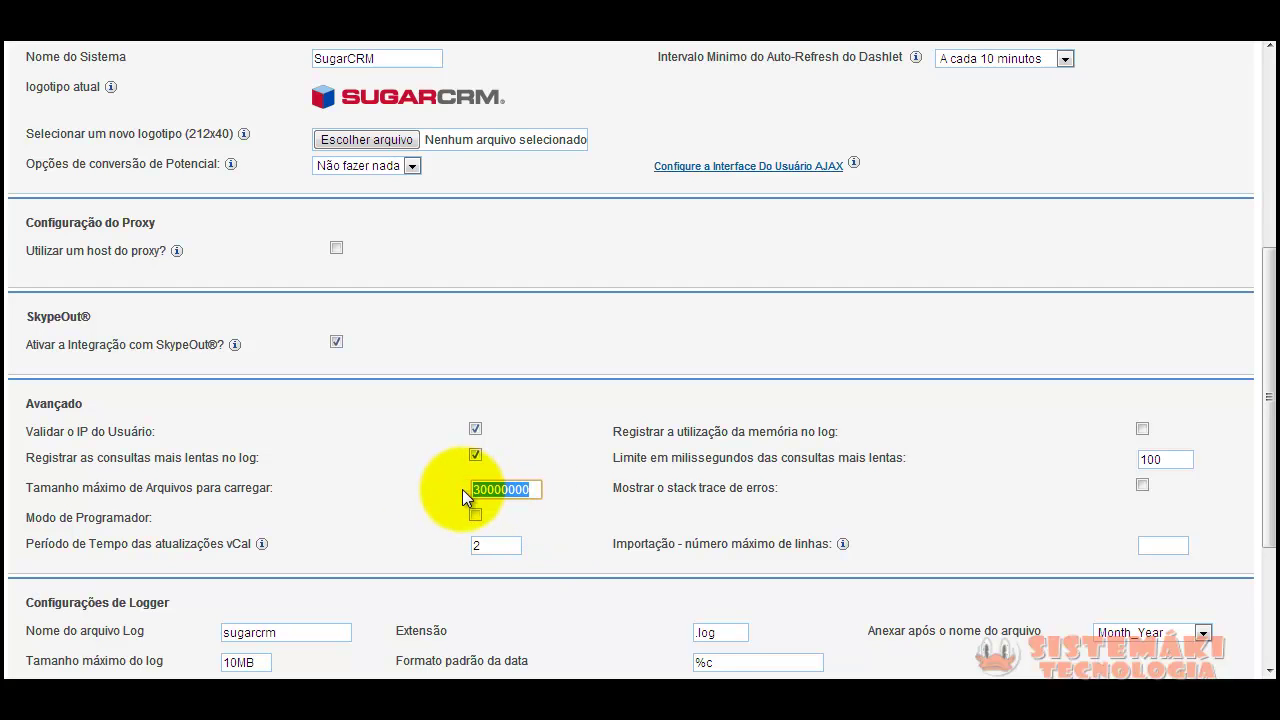
click(442, 494)
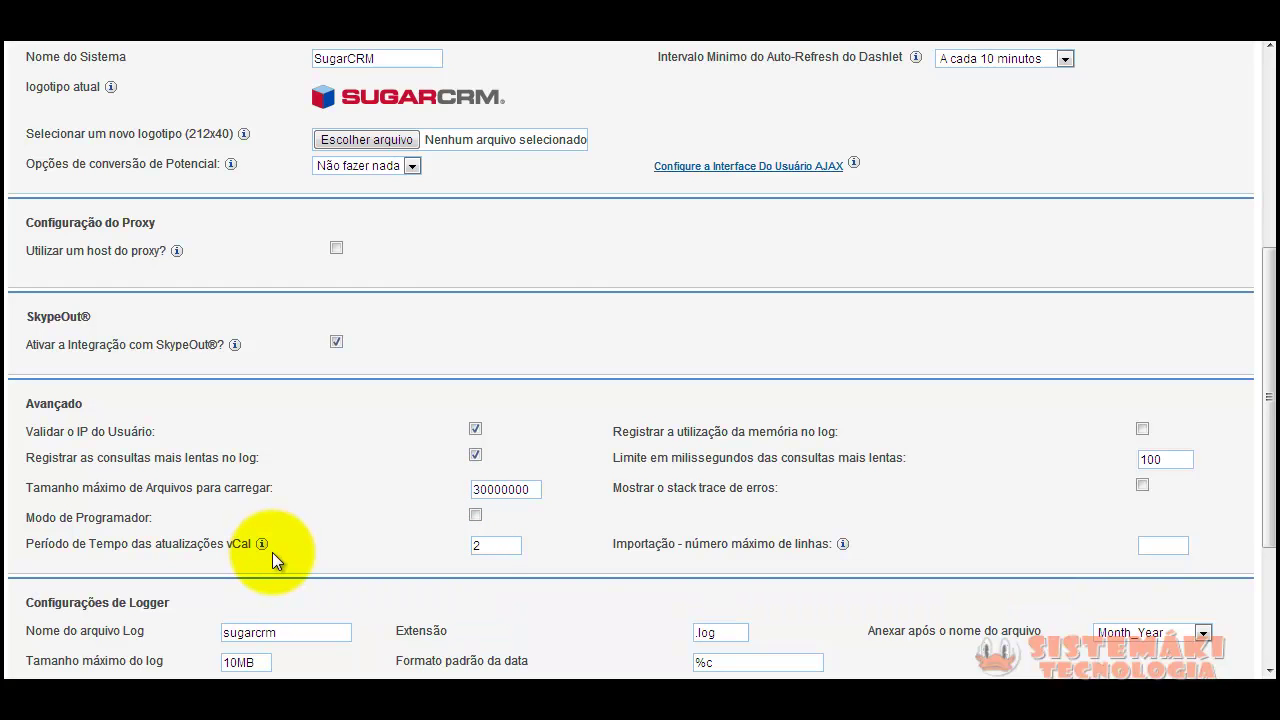
mouse_move(262, 547)
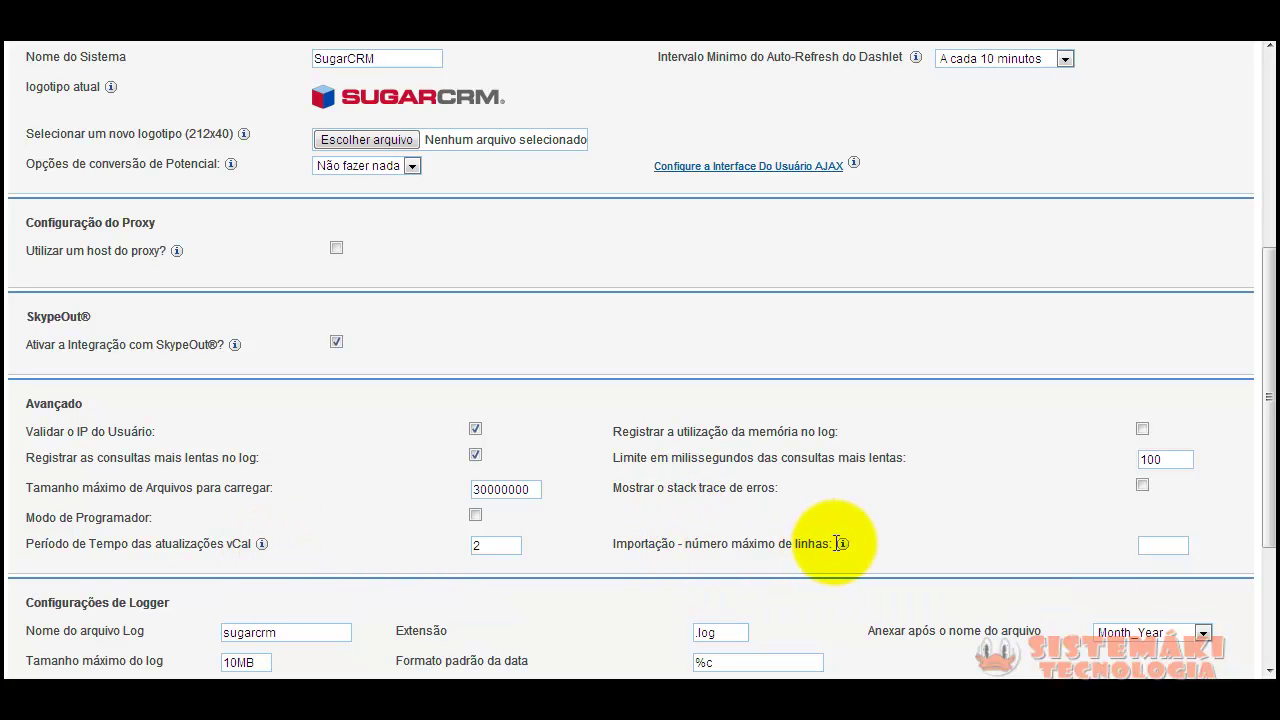
mouse_move(842, 546)
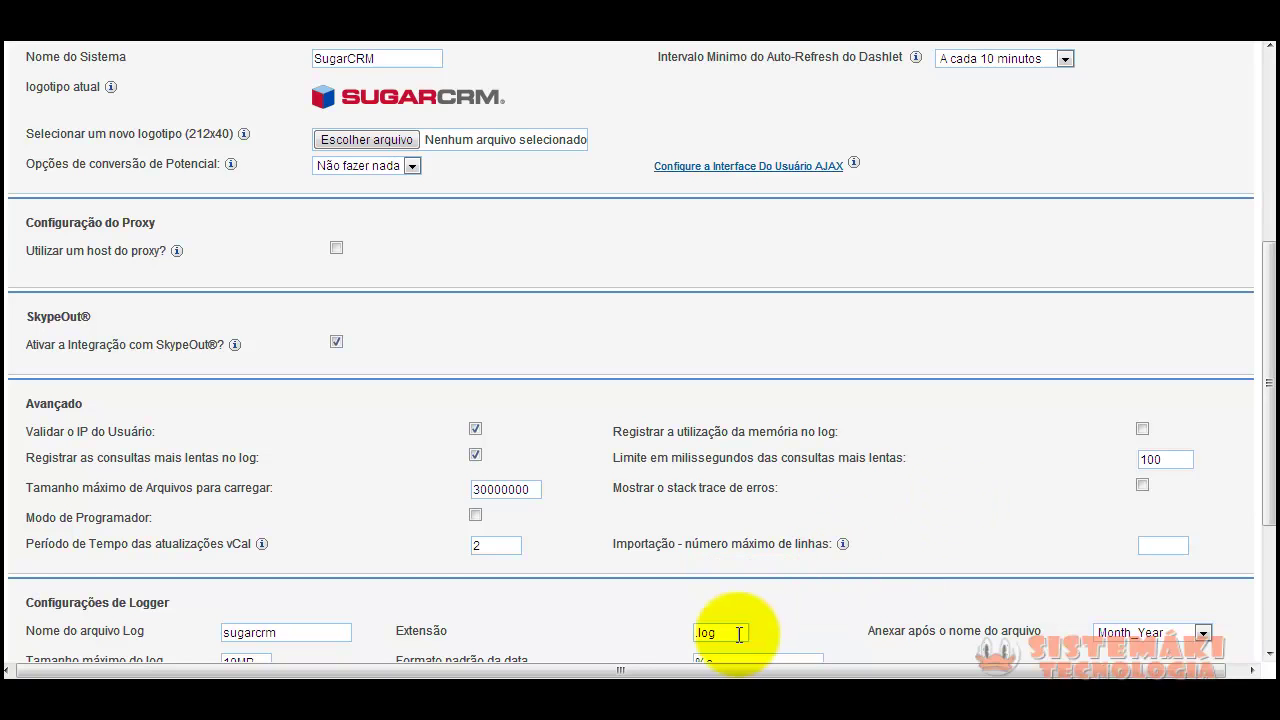
Examine the log file name, the suffix appended to it and the maximum number of logs under Configurações de Logger.
drag(1266, 413, 1266, 528)
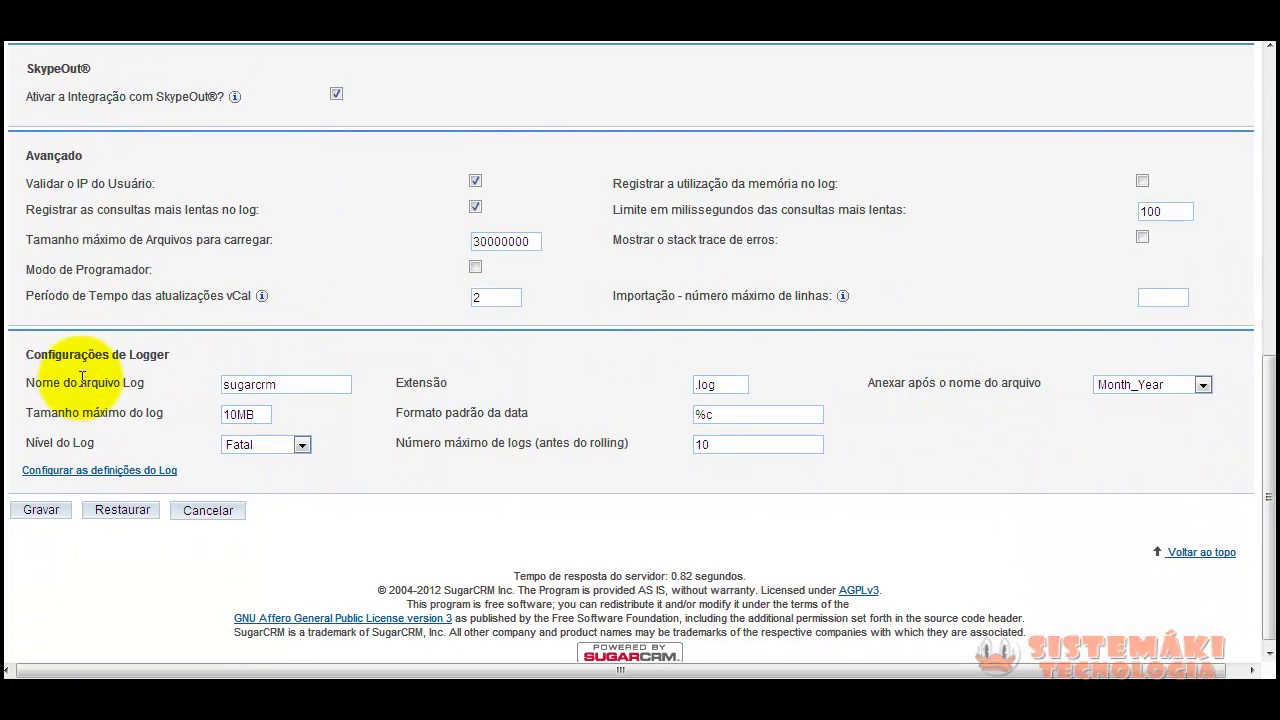
click(285, 386)
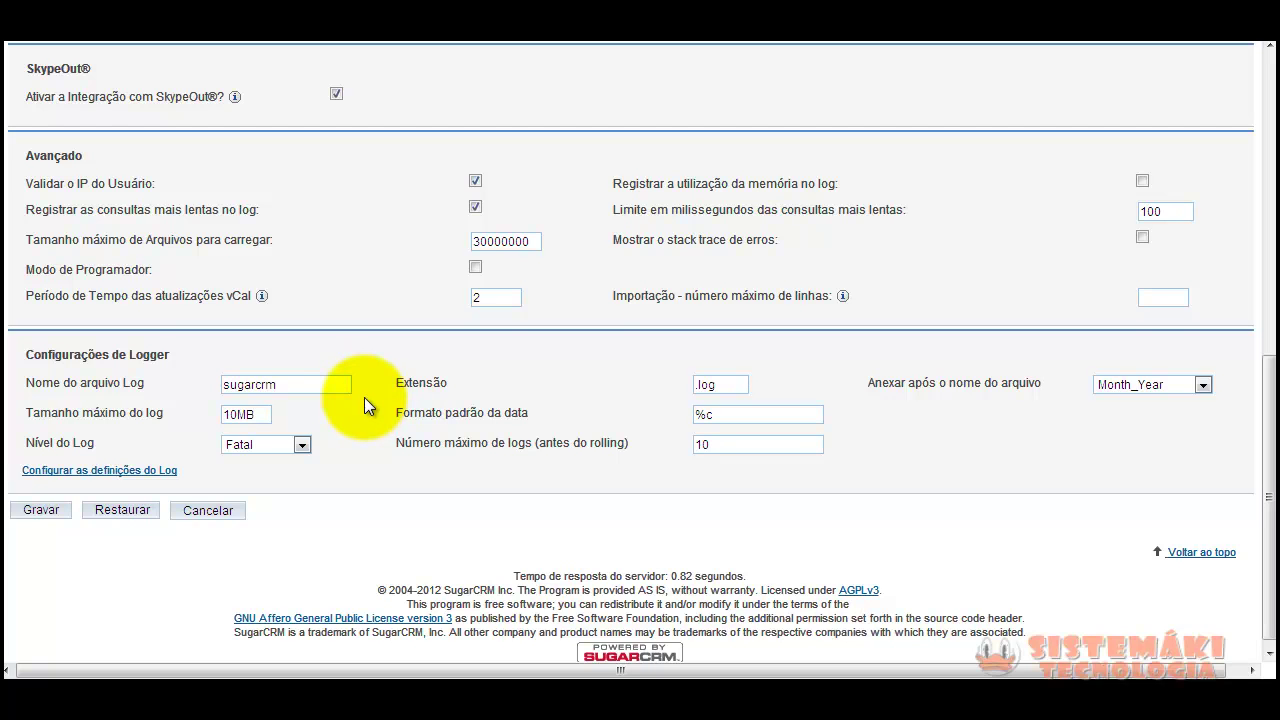
drag(286, 387, 180, 375)
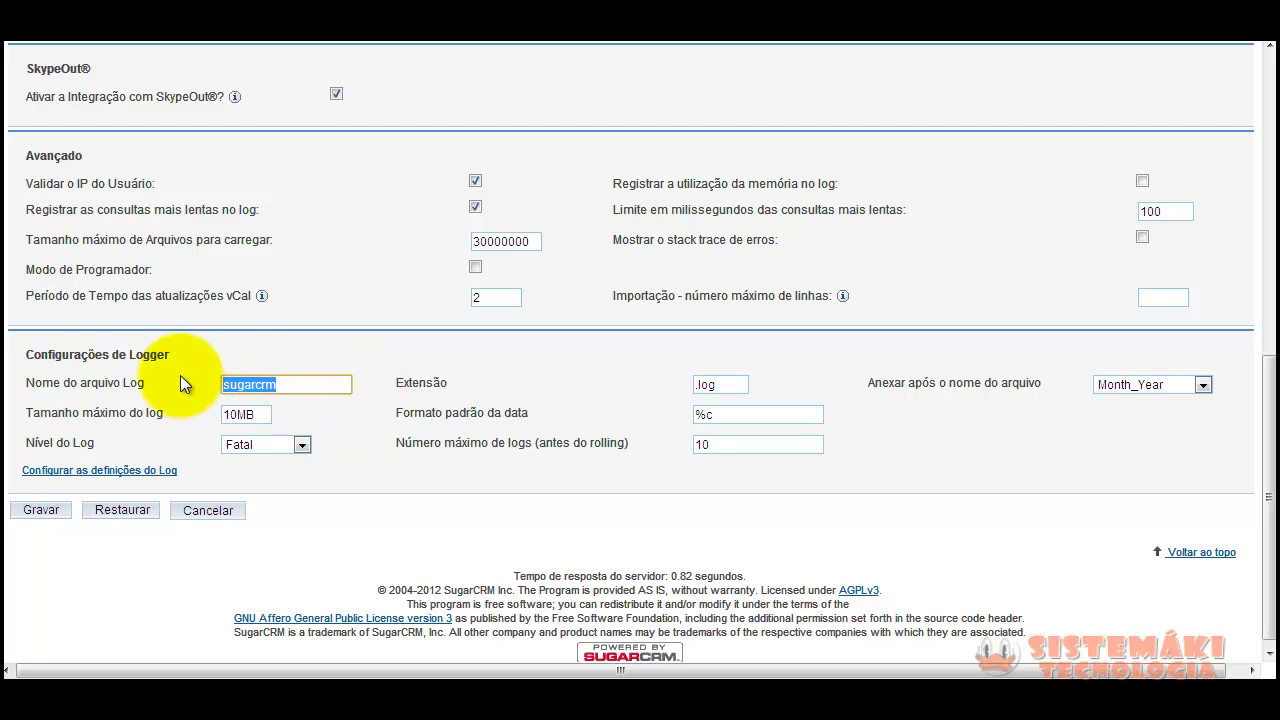
click(303, 386)
click(326, 448)
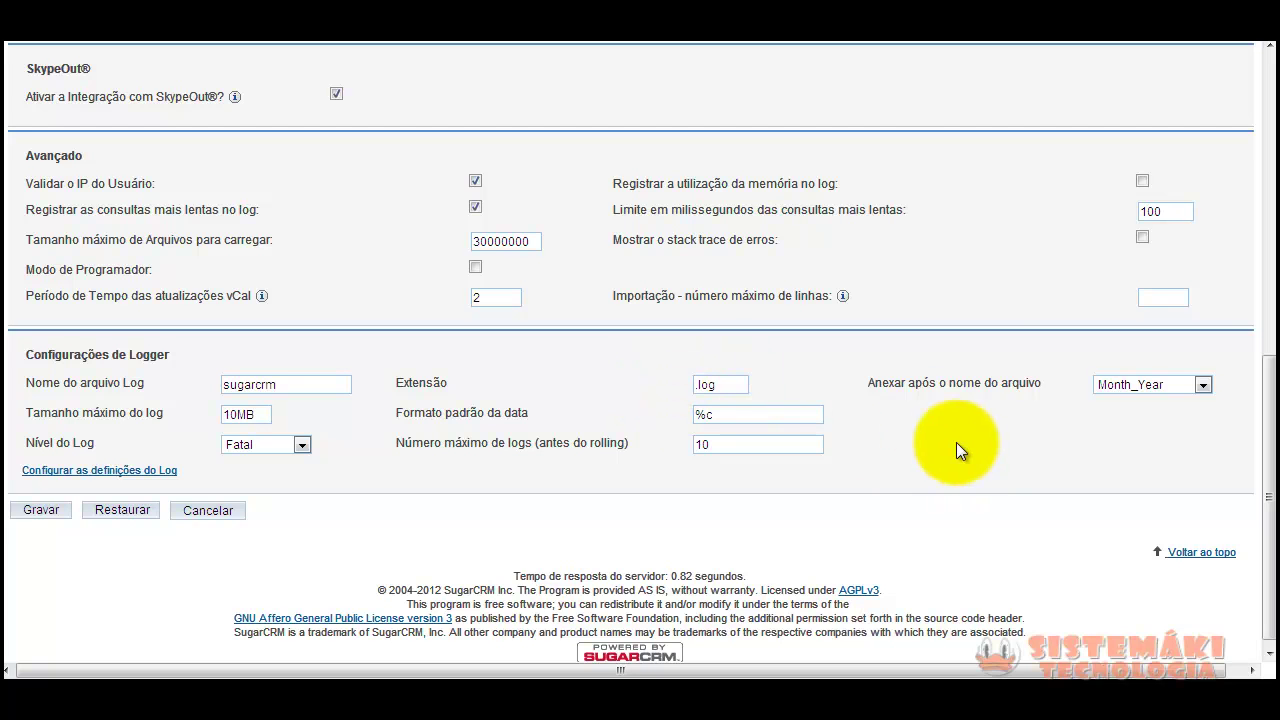
click(1132, 387)
click(1062, 372)
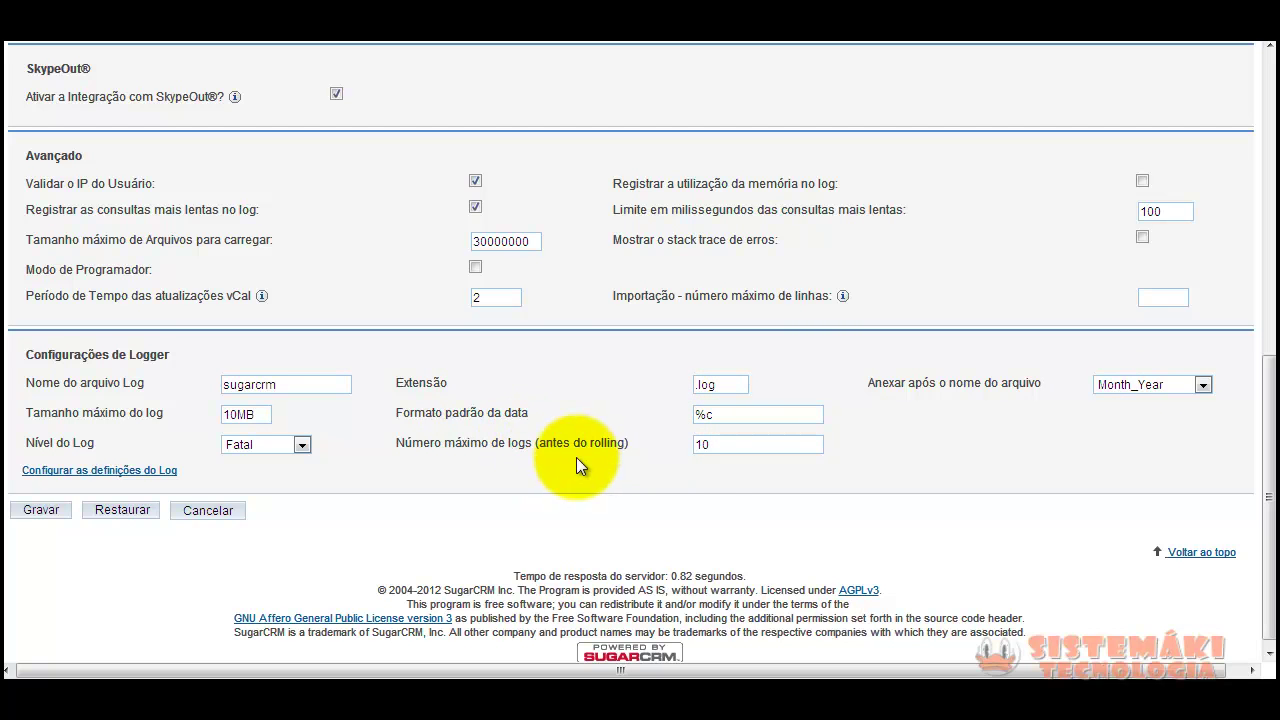
drag(728, 446, 649, 437)
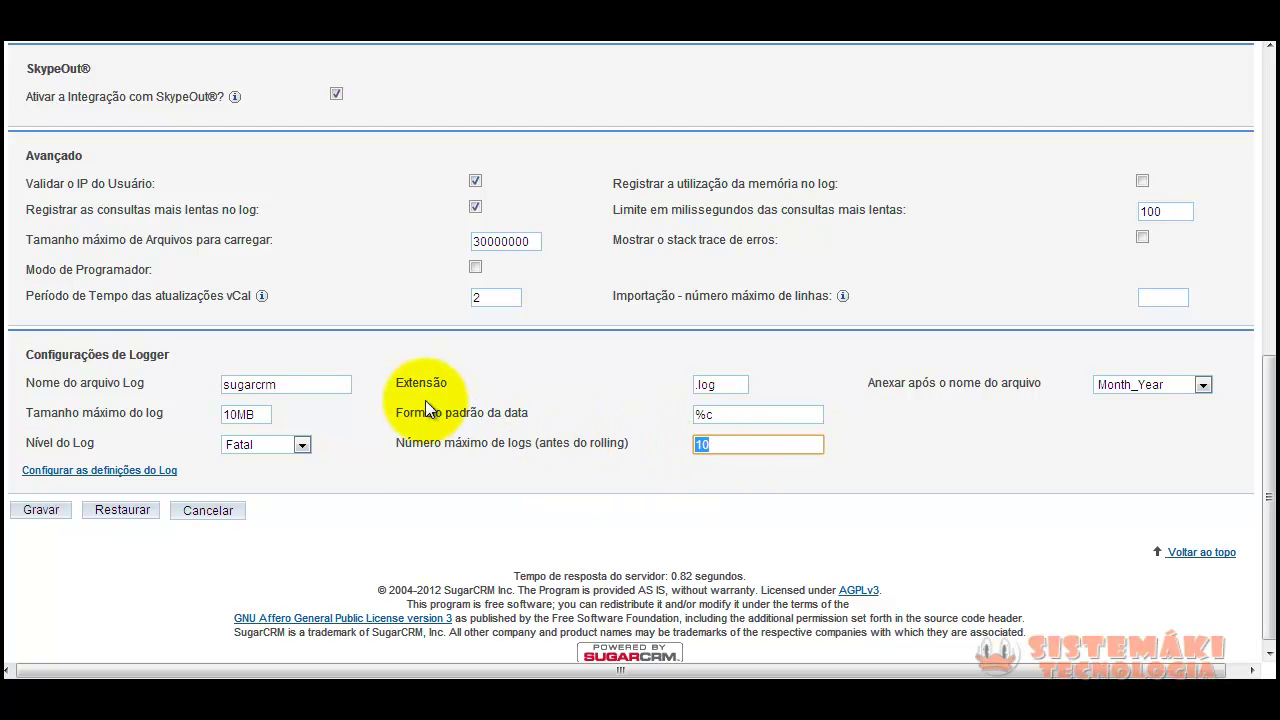
Save the system settings and go to the Sistema section of the administration area.
click(47, 518)
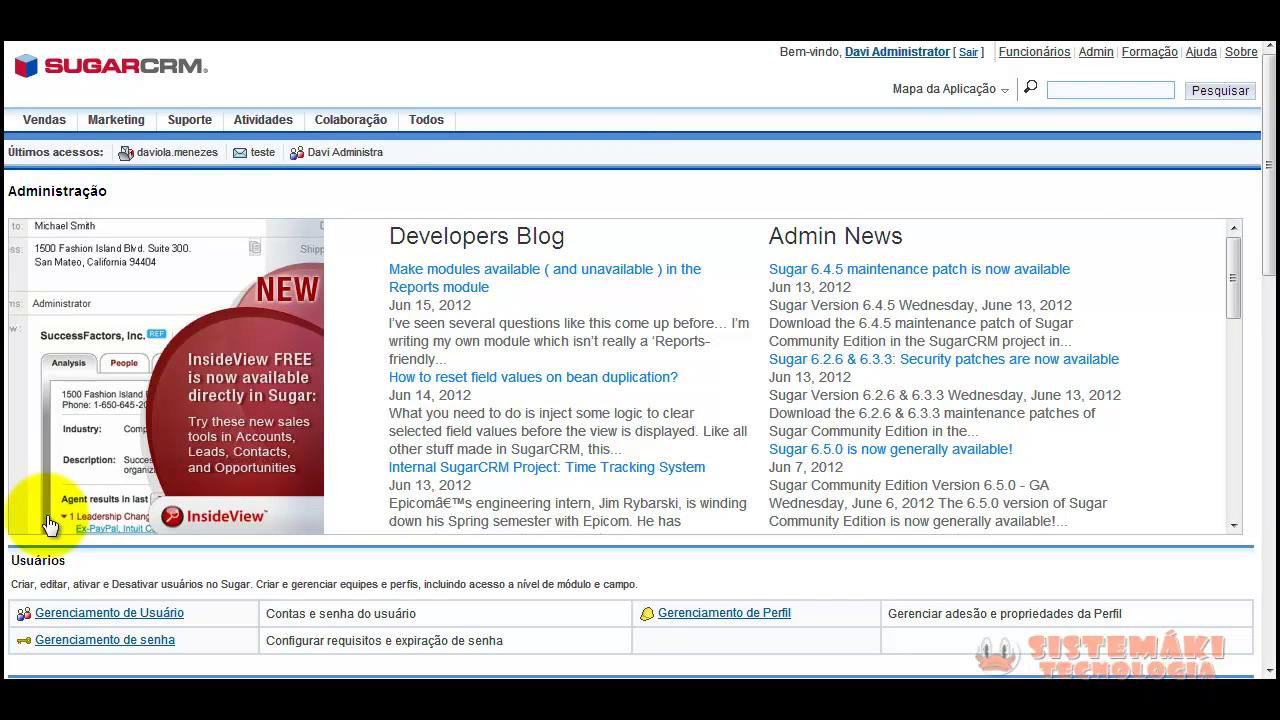
scroll(1266, 186, down, 3)
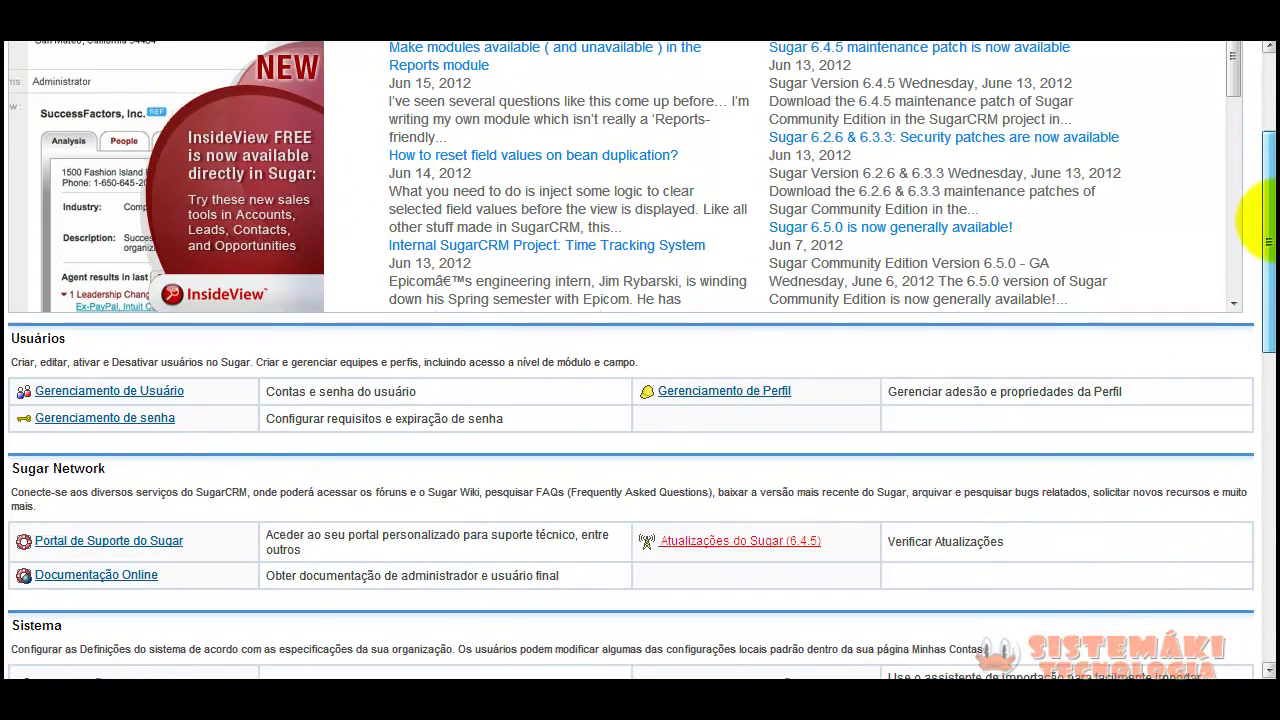
scroll(1265, 221, down, 2)
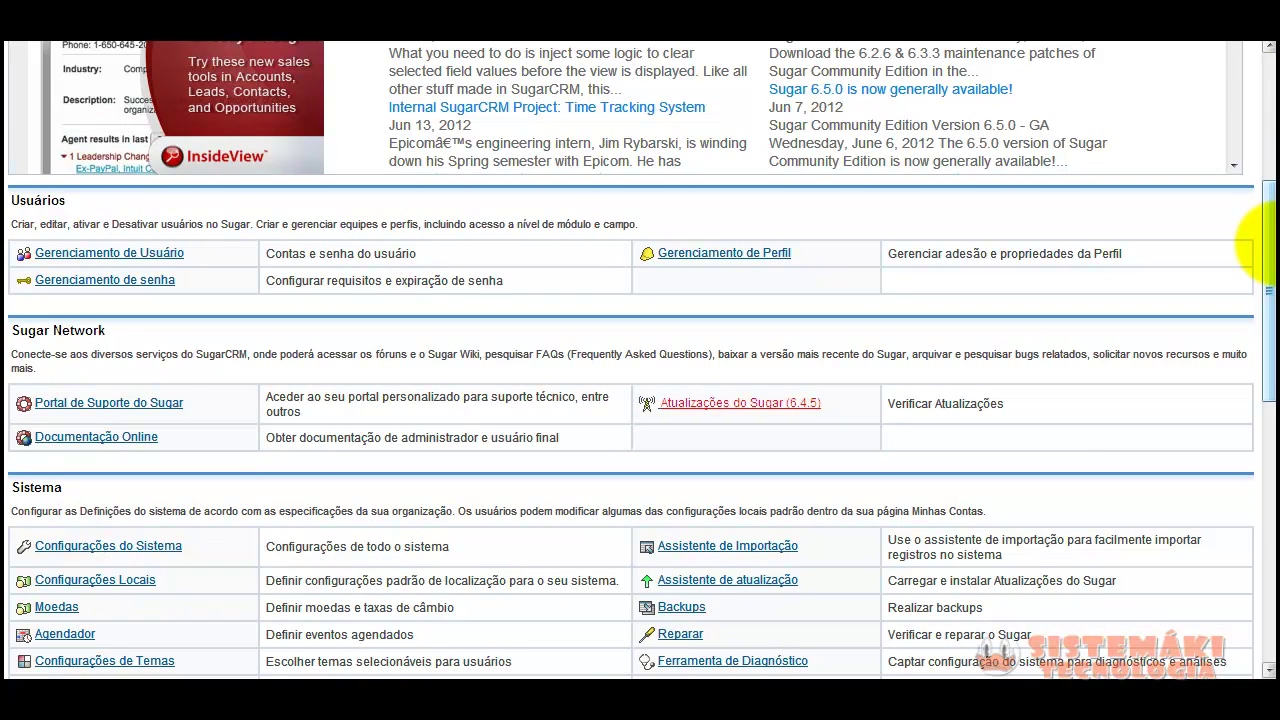